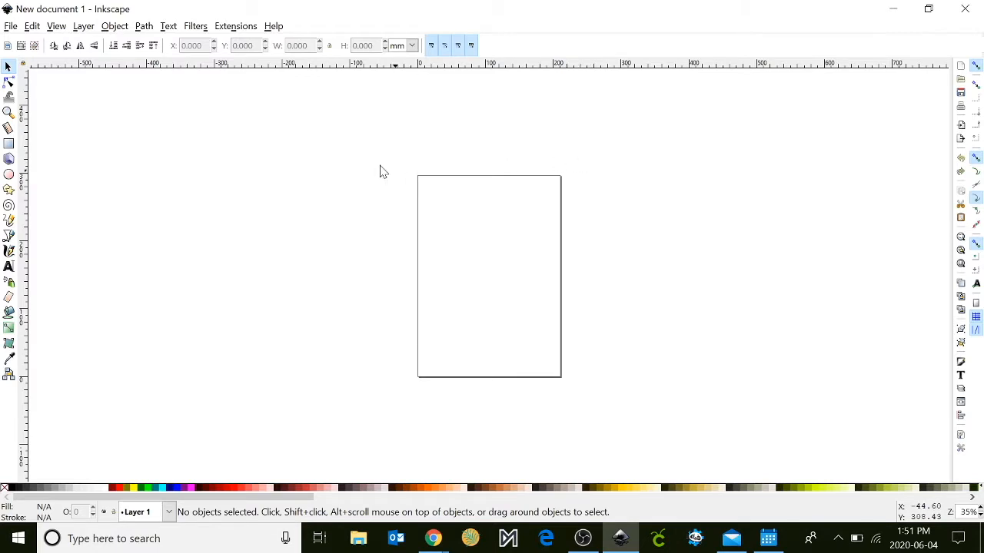
Set both the custom page size units and the document's display units to inches.
left_click(11, 28)
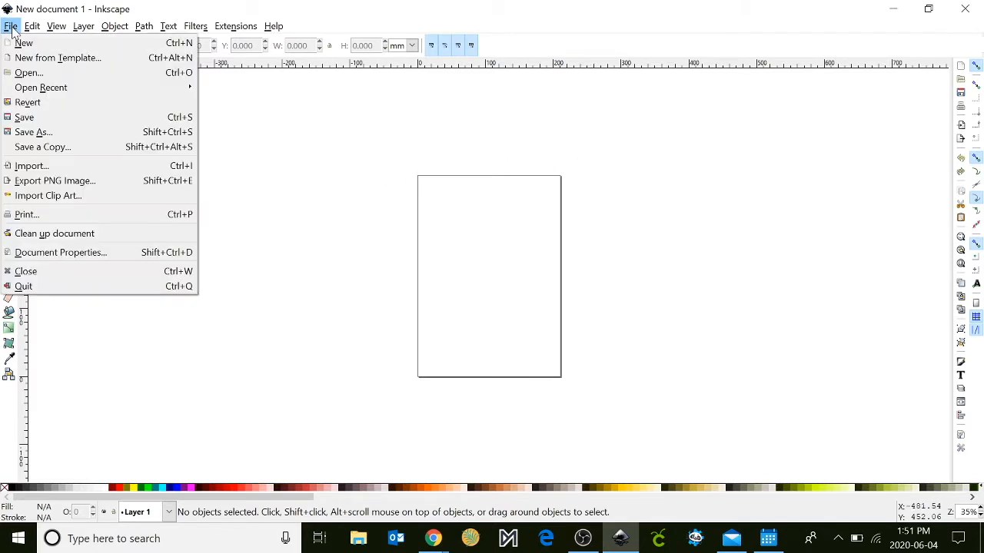
left_click(36, 256)
left_click_drag(953, 62, 648, 61)
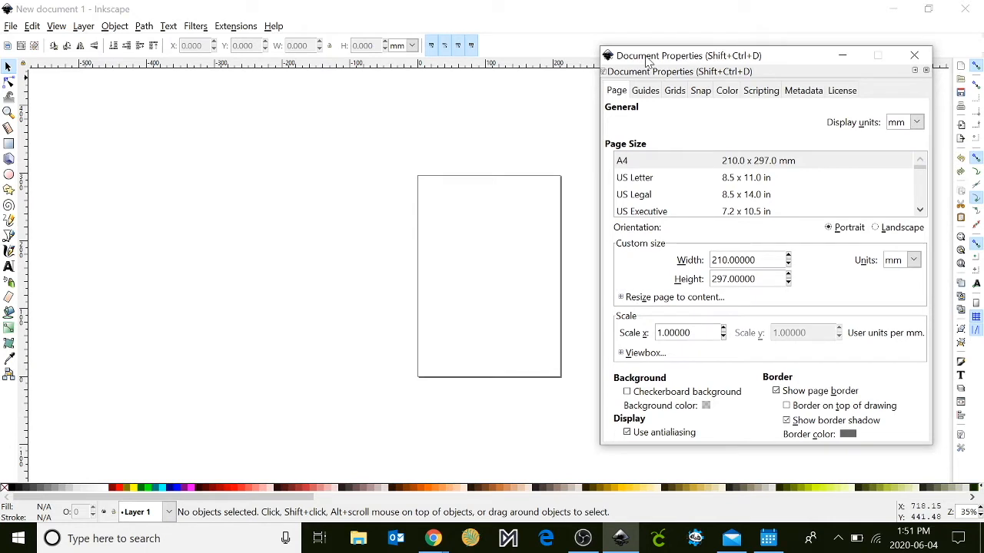
left_click(914, 262)
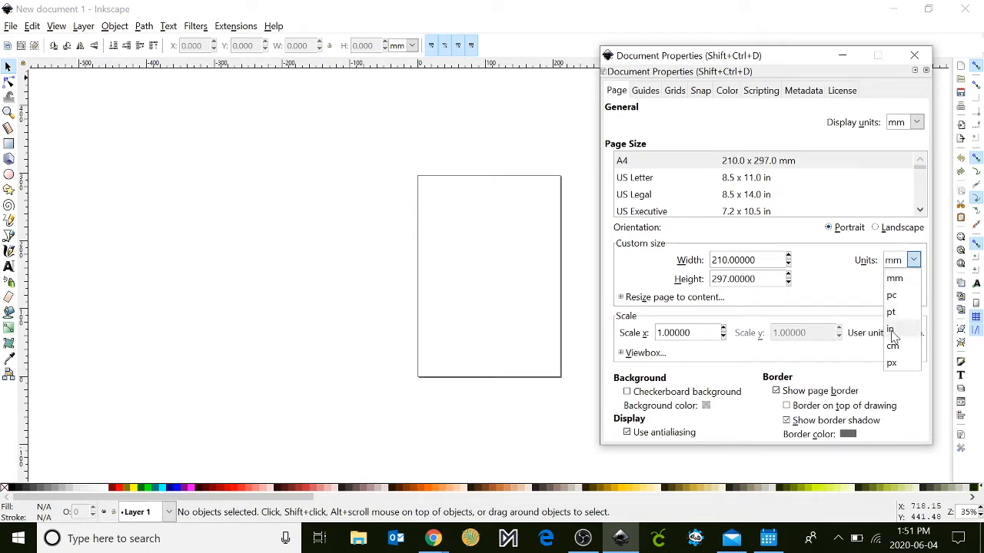
left_click(891, 330)
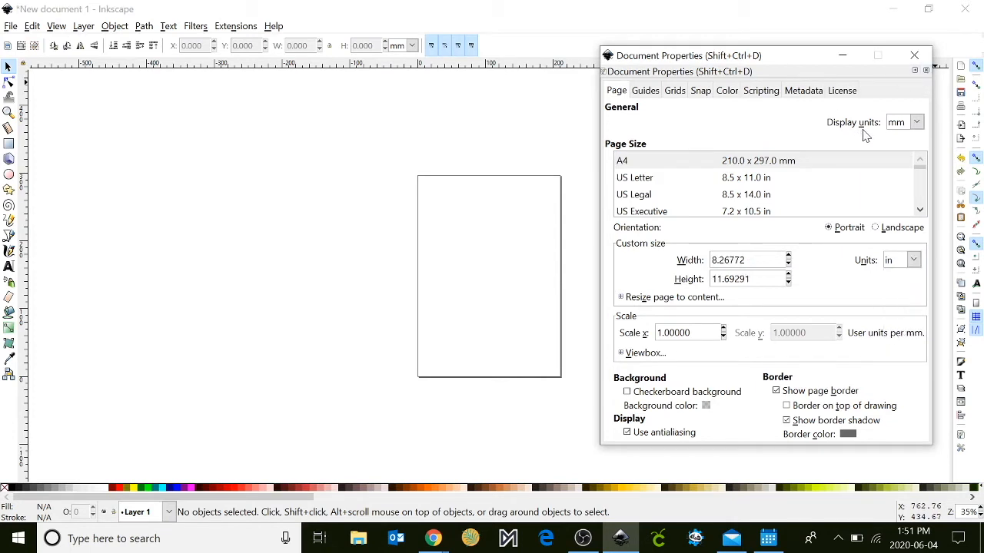
left_click(916, 125)
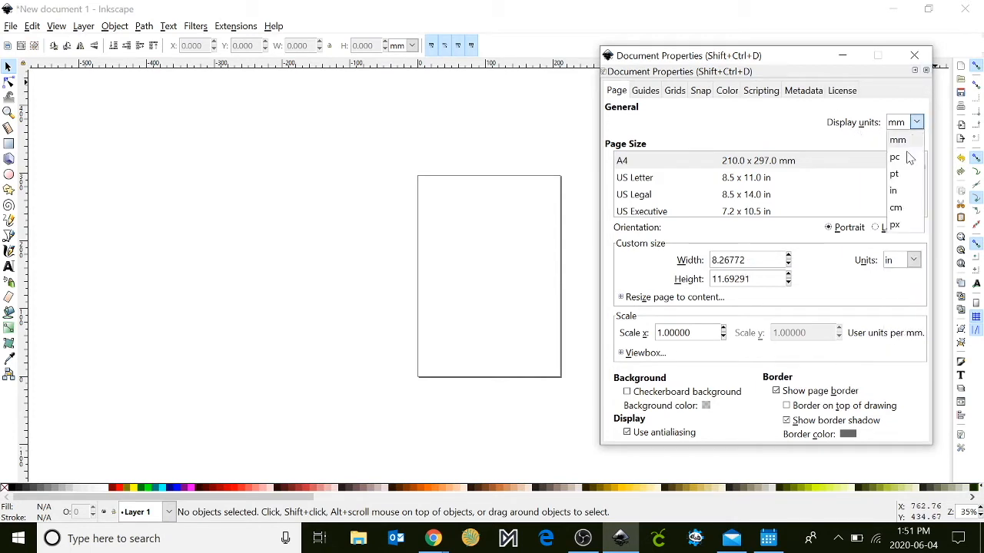
left_click(895, 191)
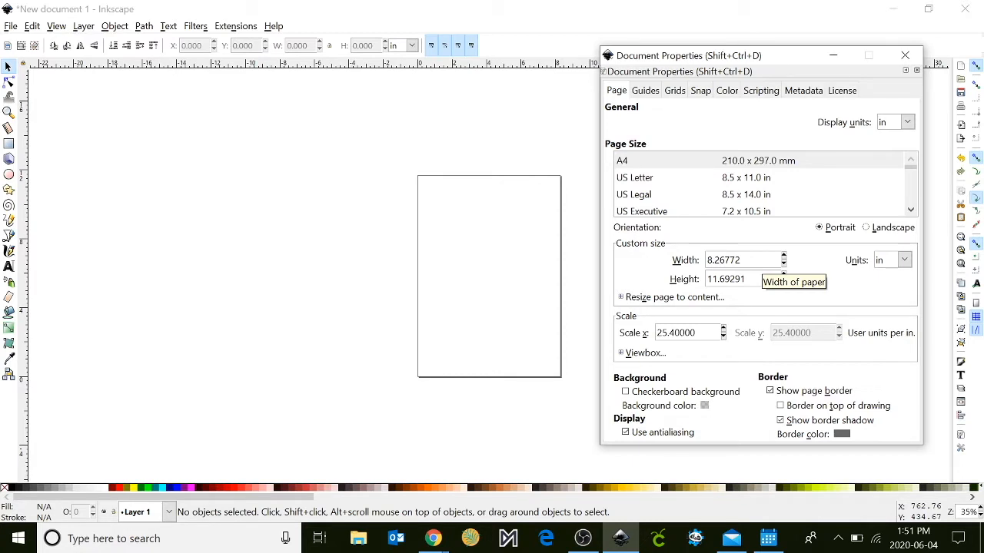
Set the custom page size to 23 in wide and 30 in high, and close the document properties.
double_click(749, 261)
type("23")
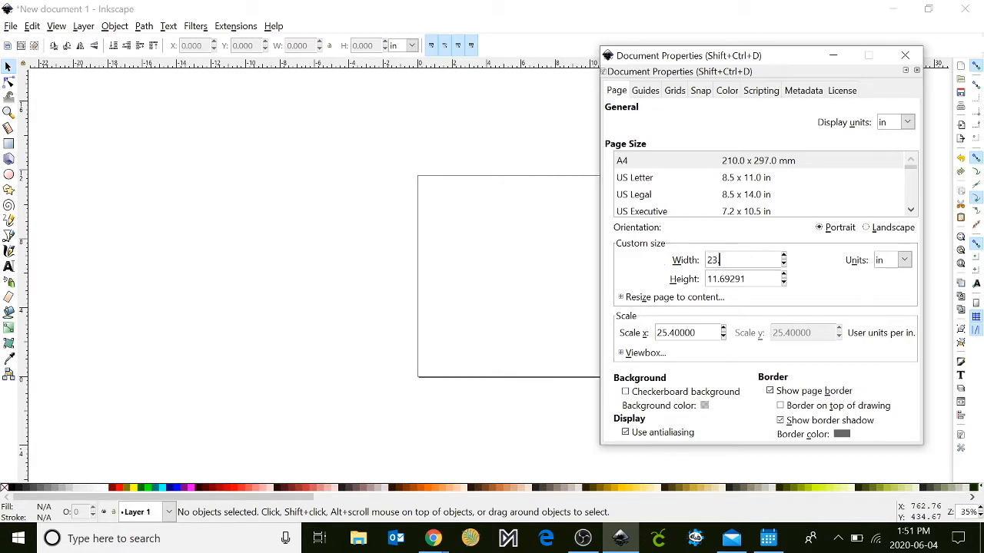
key("Tab")
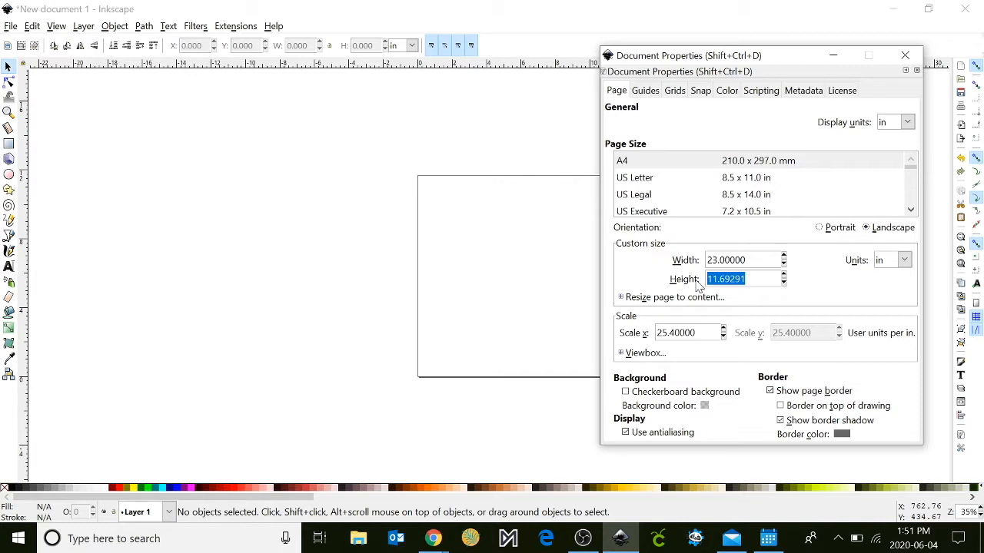
type("30")
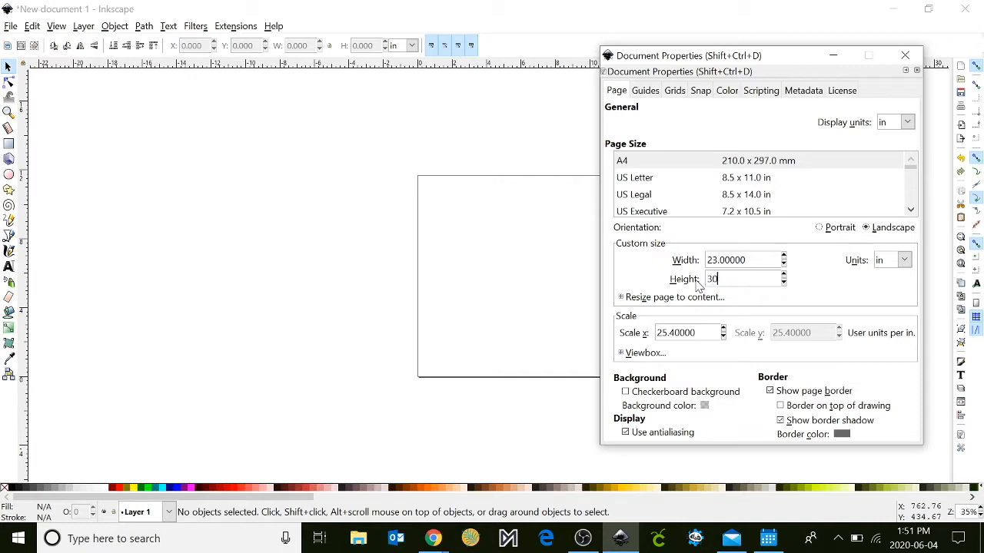
key("Tab")
left_click(905, 56)
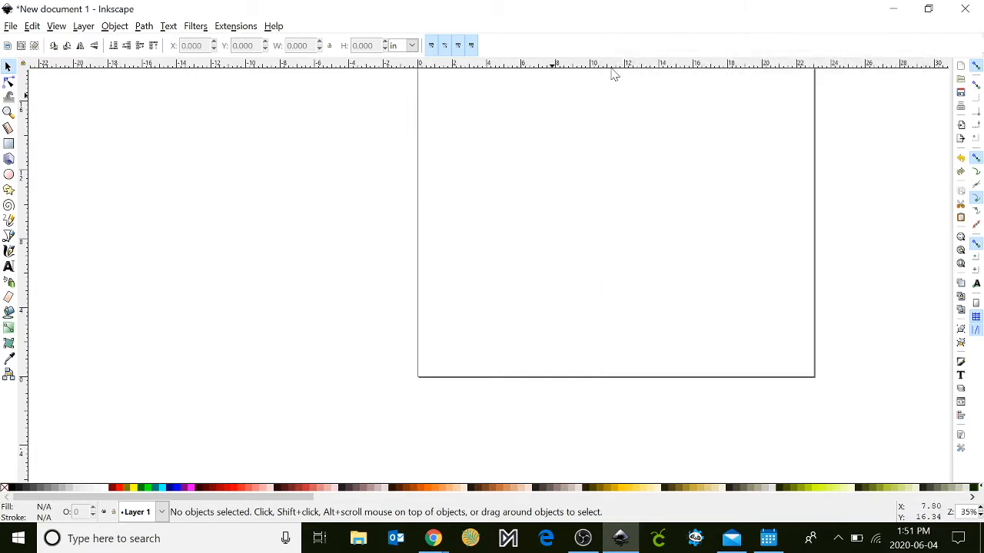
key("minus")
key("minus")
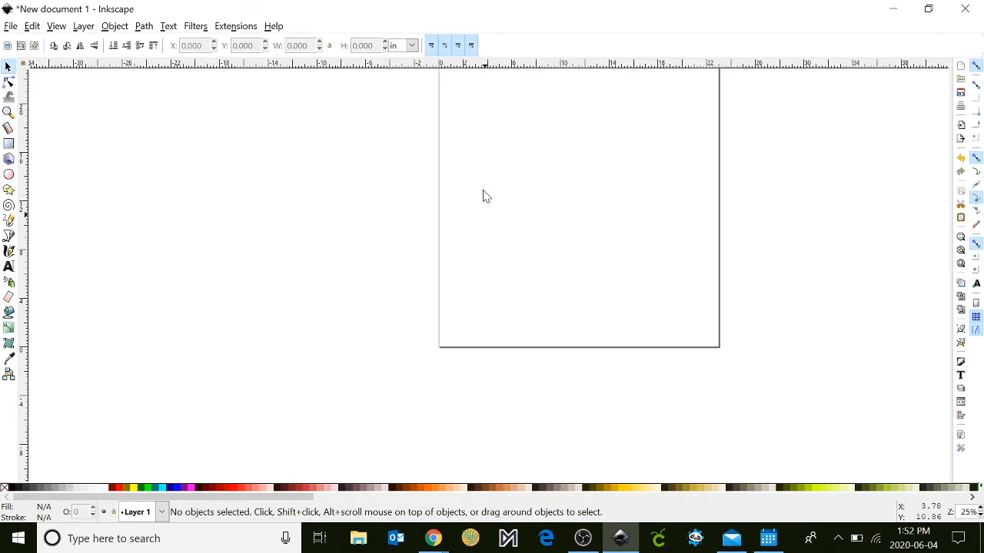
scroll(484, 196, "up", 1)
scroll(484, 196, "up", 1)
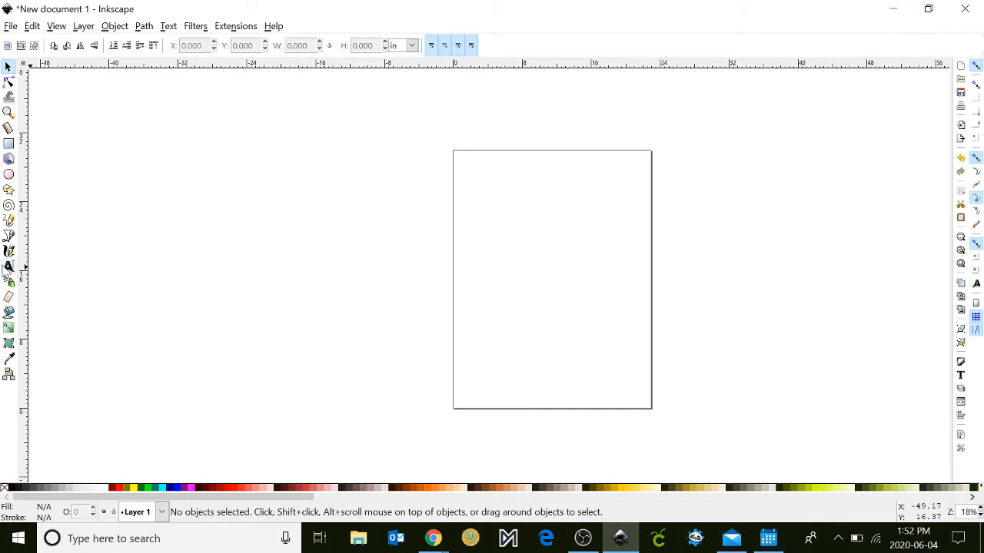
Add the text "My Cool Signage" across the lower half of the page, enlarged to about 302 pt.
left_click(7, 268)
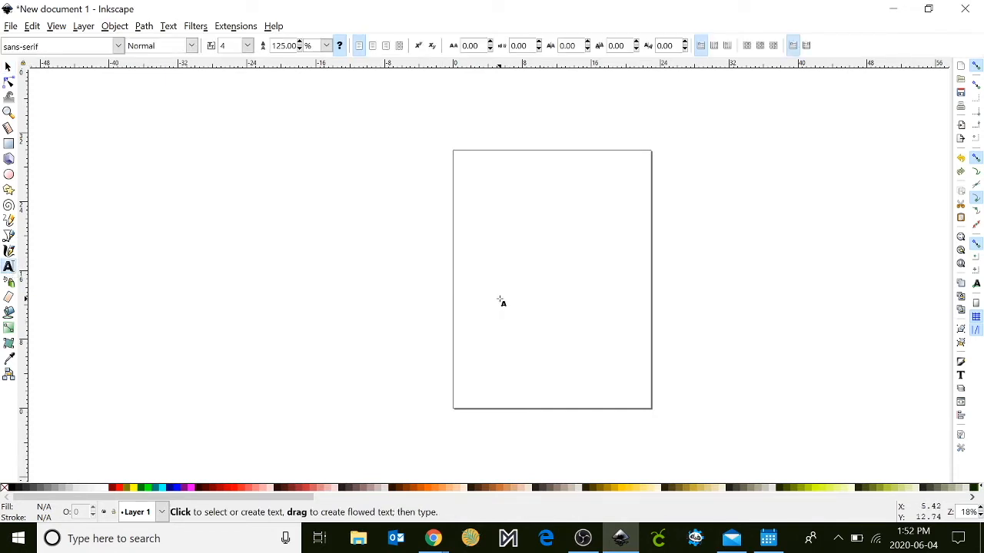
left_click(472, 291)
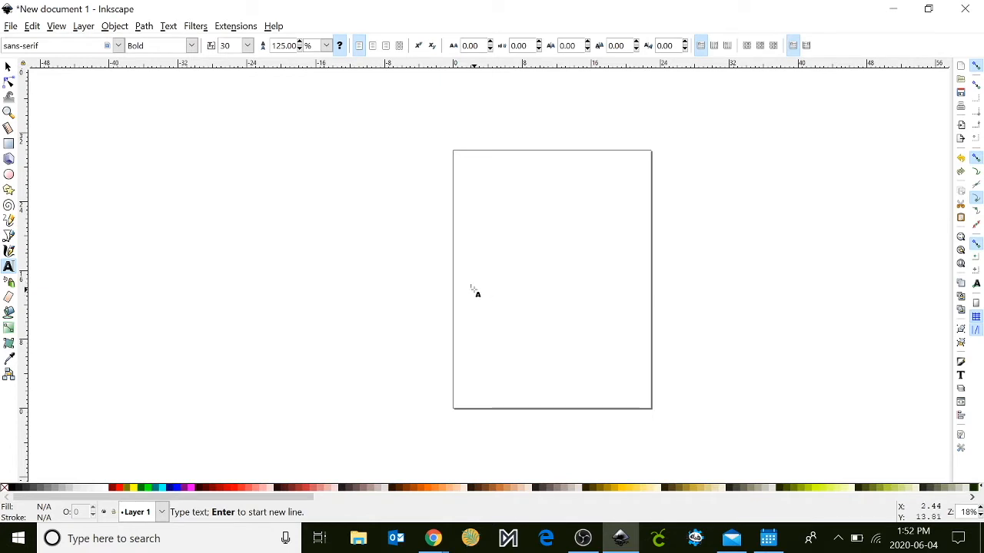
type("Cr")
key("BackSpace")
key("BackSpace")
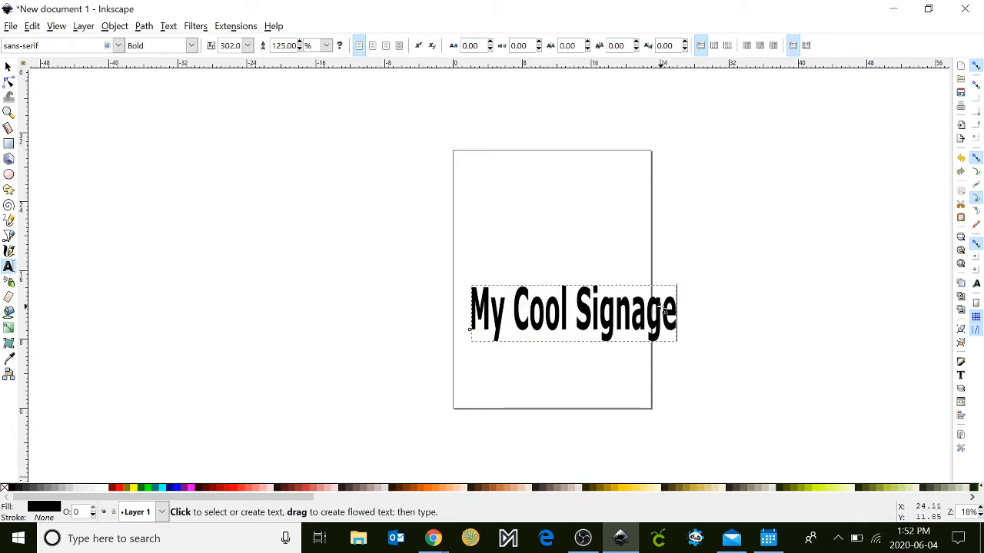
Show the text and font settings and shrink the "My Cool Signage" text to about 10 in wide.
left_click(961, 376)
left_click_drag(774, 227, 692, 202)
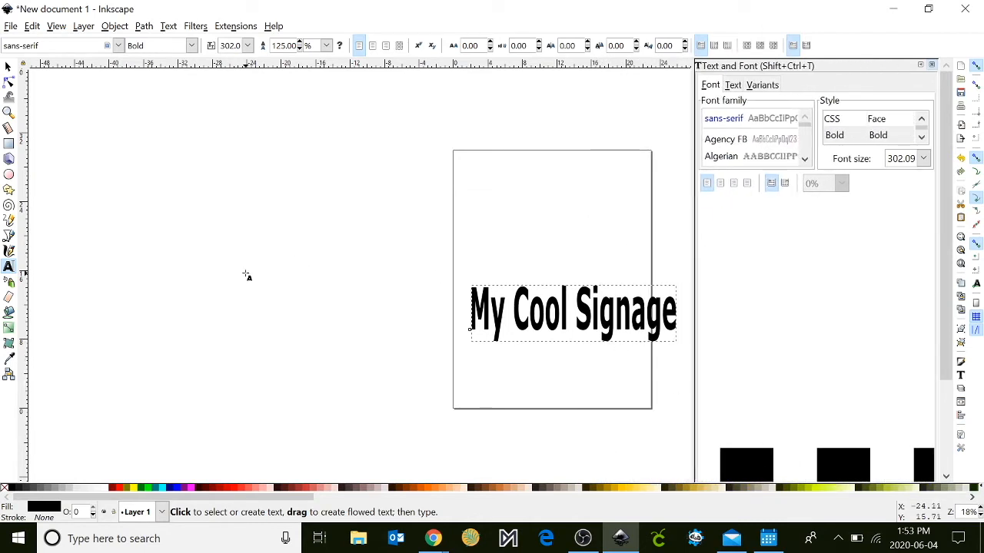
left_click(10, 67)
left_click_drag(469, 348, 587, 304)
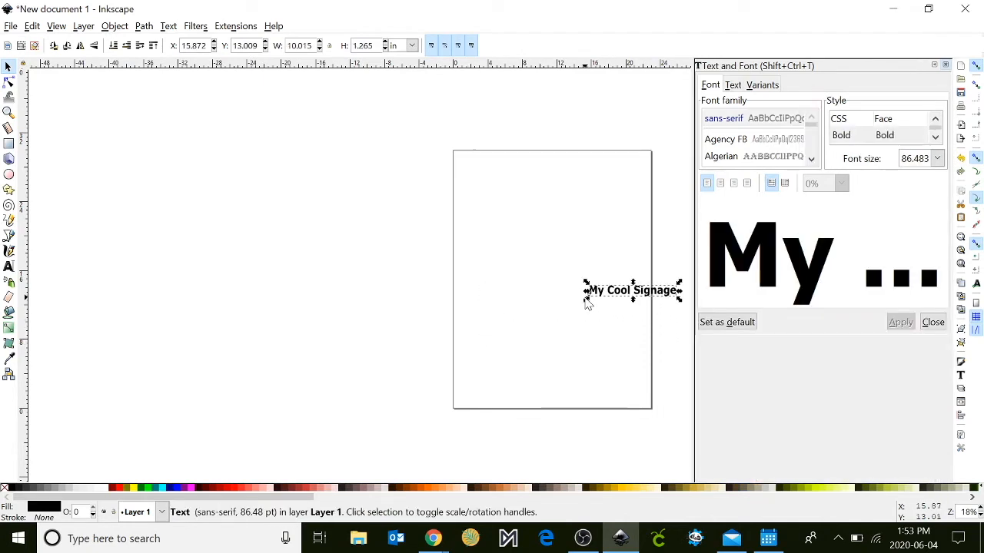
Browse the font families and apply Freestyle Script to the "My Cool Signage" text.
left_click(746, 143)
key("Down")
key("Down")
key("Down")
key("Down")
key("Down")
key("Down")
key("Down")
key("Down")
key("Down")
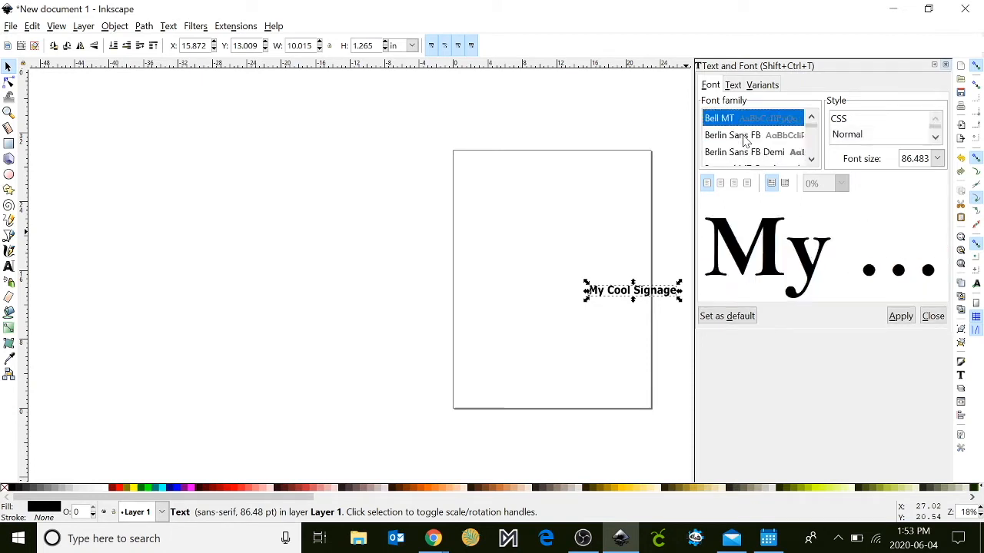
key("Down")
key("Down")
key("Down")
key("Down")
key("Down")
key("Down")
key("Down")
key("Down")
key("Down")
key("Down")
key("Down")
key("Down")
key("Down")
key("Down")
key("Down")
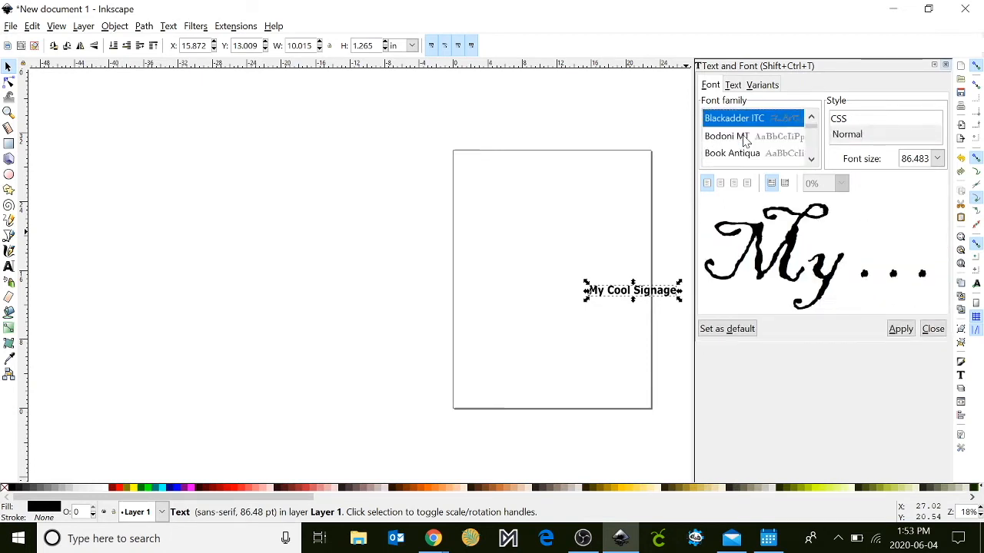
key("Down")
key("Down")
key("Down")
key("Down")
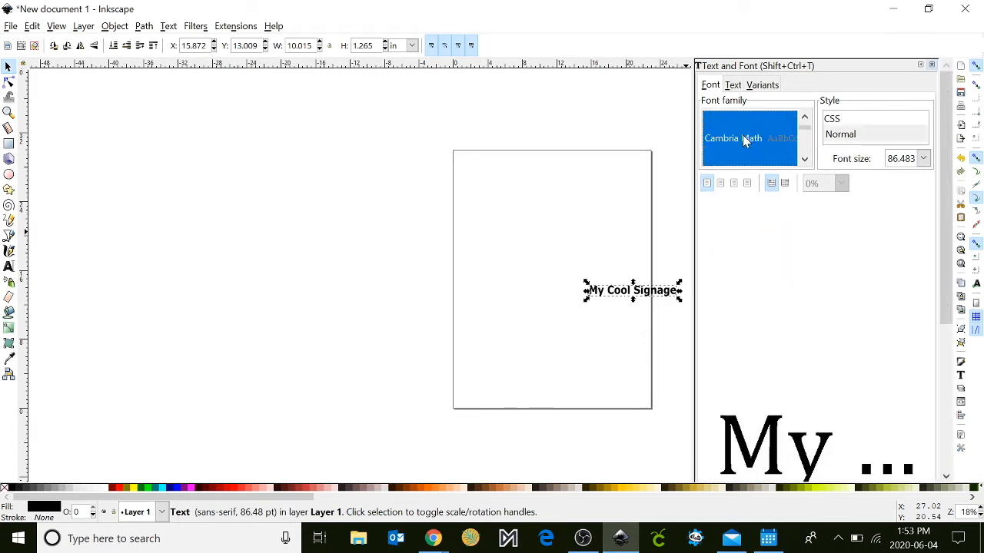
key("Down")
key("Down")
key("Down")
key("Down")
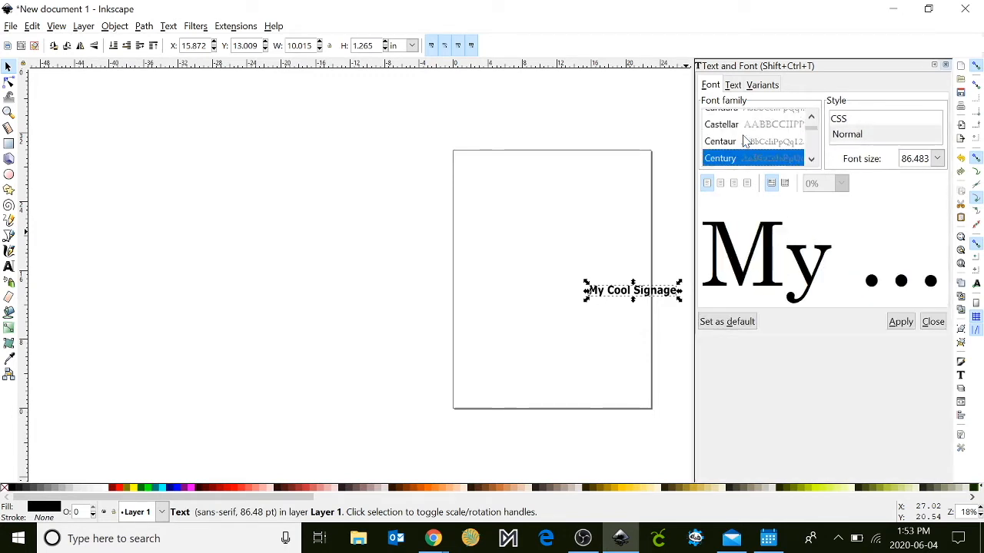
key("Down")
key("Down")
key("Down")
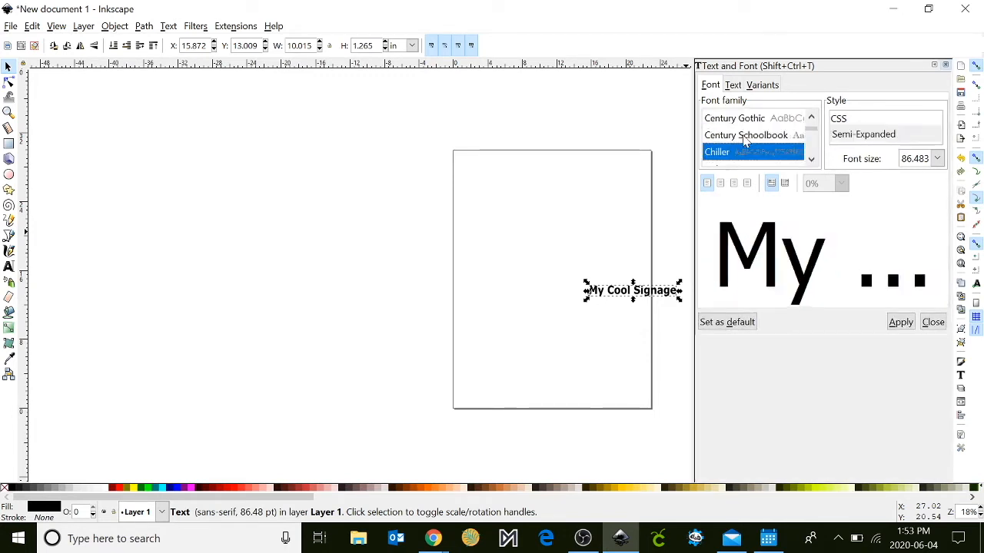
left_click(742, 136)
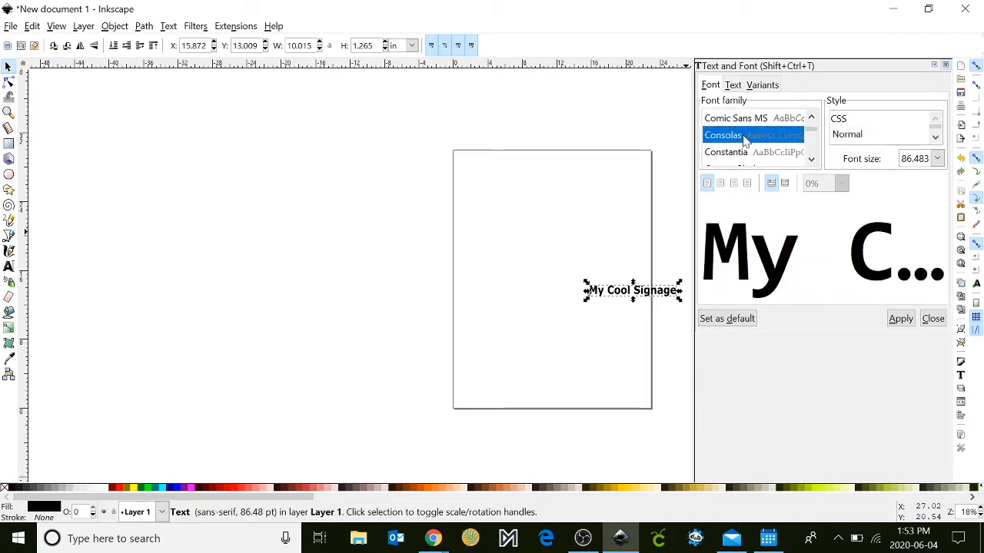
key("Down")
key("Down")
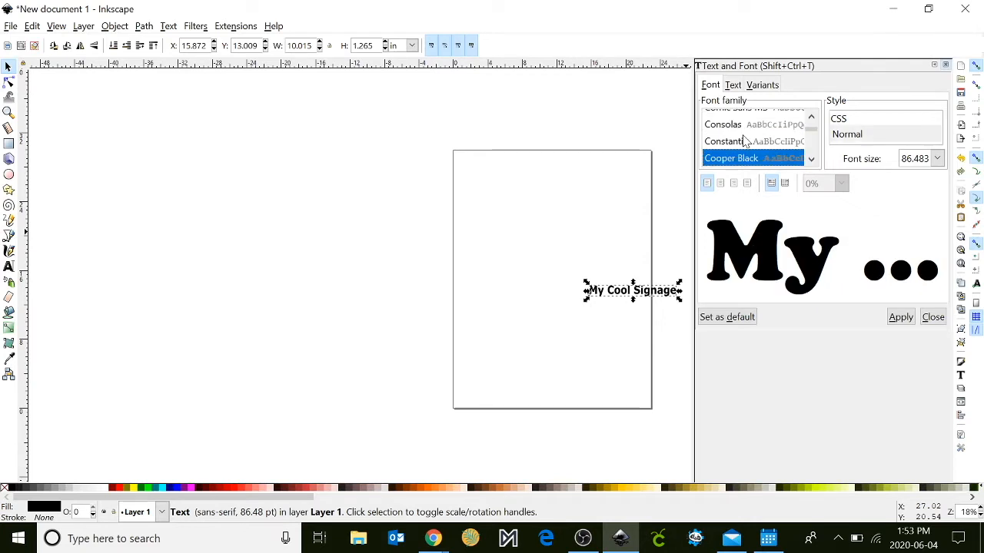
key("Down")
key("Down")
key("Down")
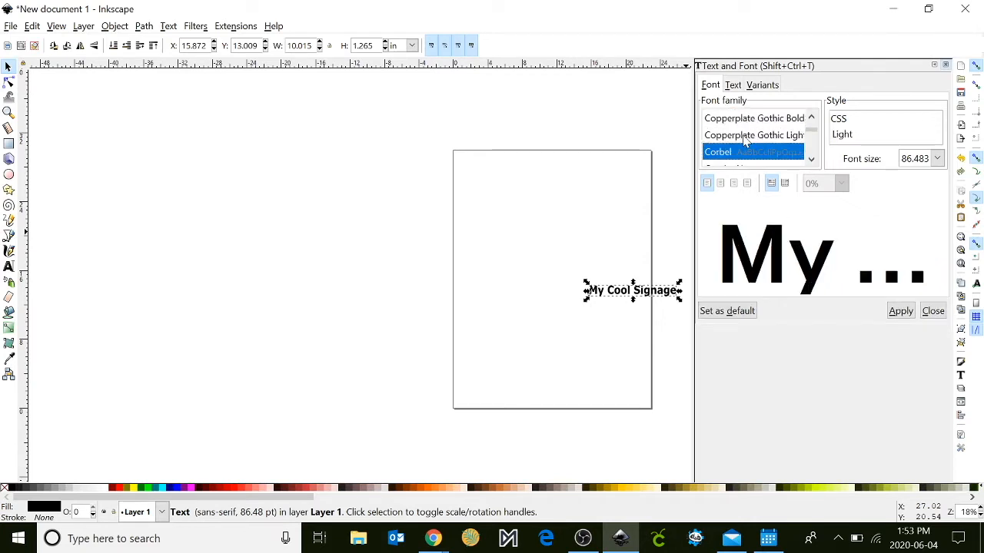
key("Down")
key("Down")
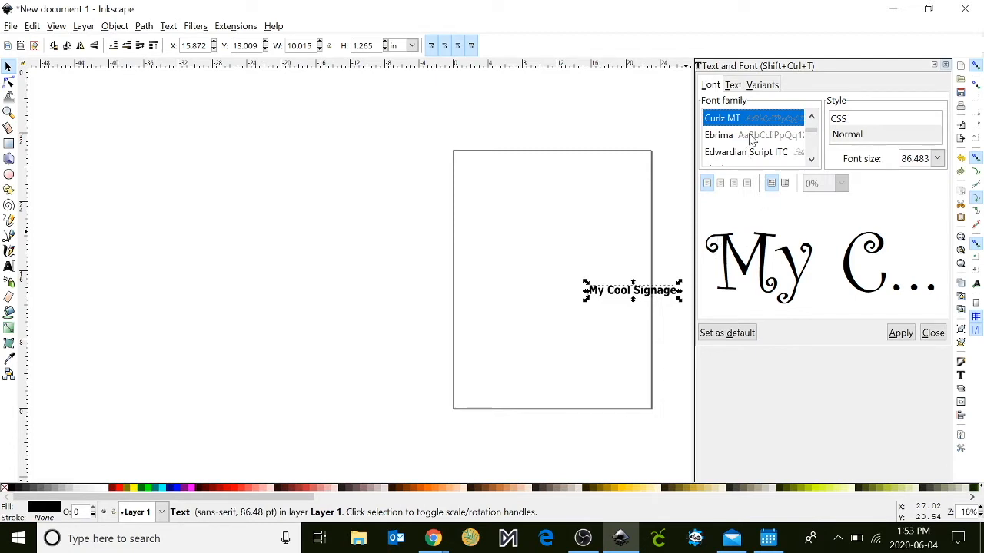
left_click(746, 137)
key("Down")
key("Down")
key("Down")
key("Down")
key("Down")
key("Down")
key("Down")
key("Down")
key("Down")
key("Down")
key("Down")
key("Down")
key("Down")
key("Down")
key("Down")
key("Down")
key("Down")
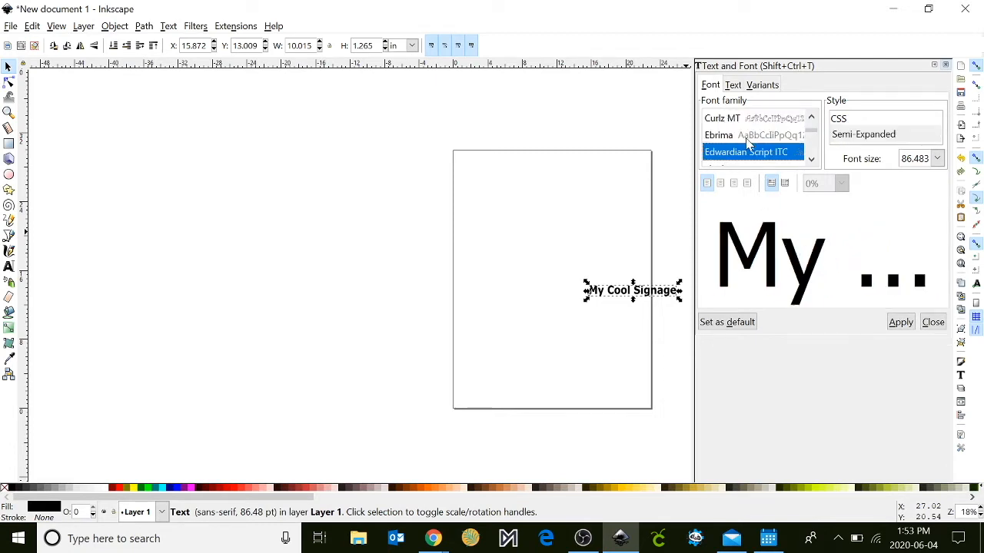
left_click(900, 320)
Try the text at about 29 in wide, rotated 90° counter-clockwise and placed vertically along the page's left edge.
left_click_drag(584, 299, 377, 372)
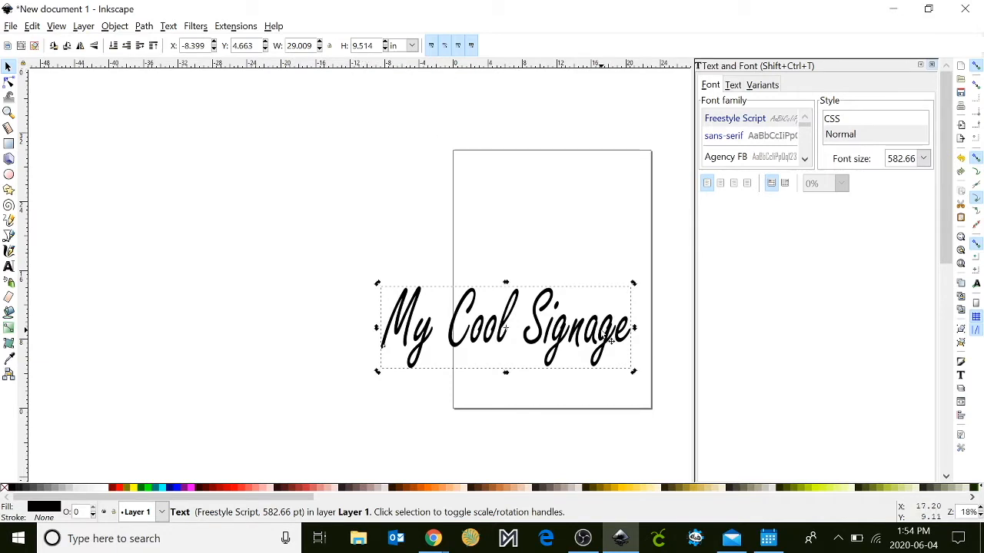
left_click(54, 45)
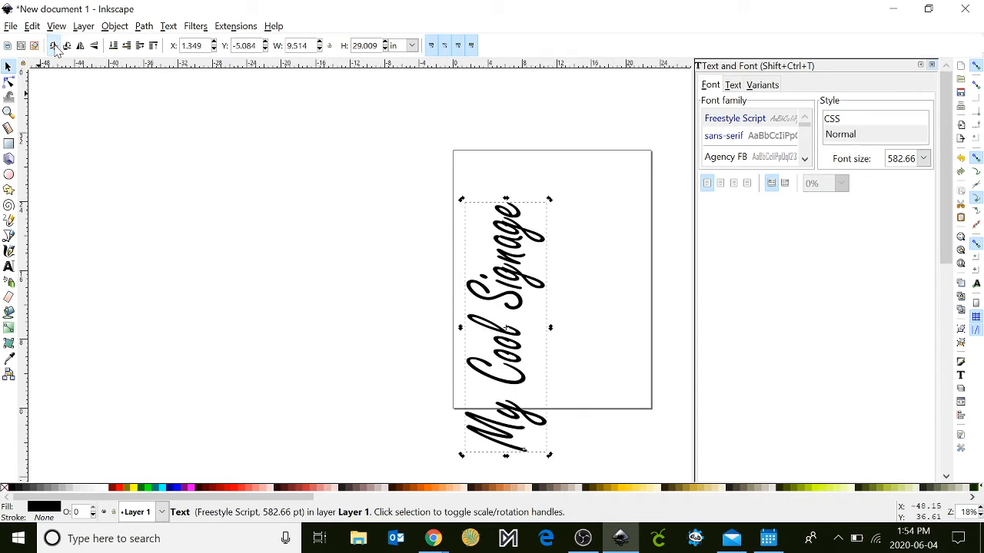
left_click_drag(506, 329, 506, 250)
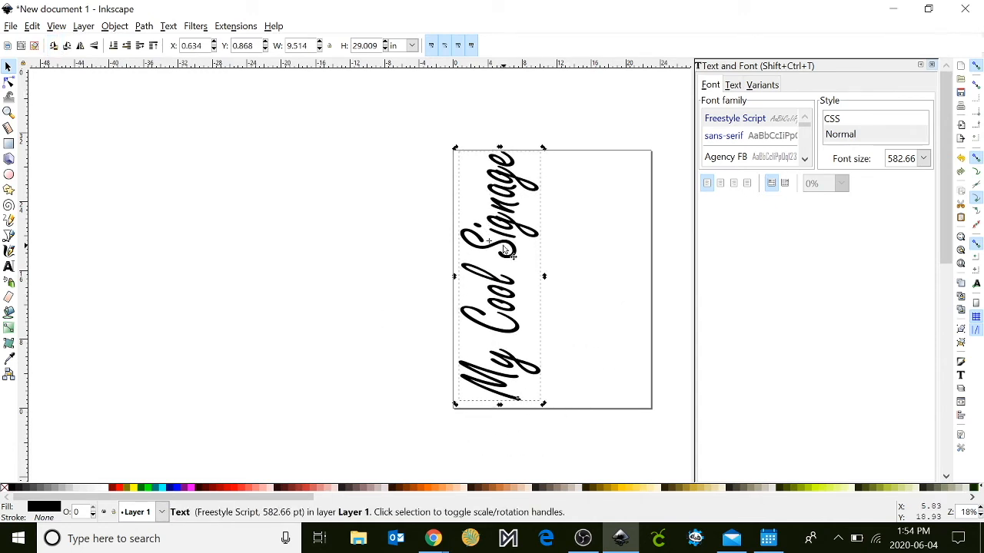
Return the "My Cool Signage" text to horizontal, scale it to about 20.6 in wide and place it at the page's top.
left_click_drag(507, 214, 483, 240)
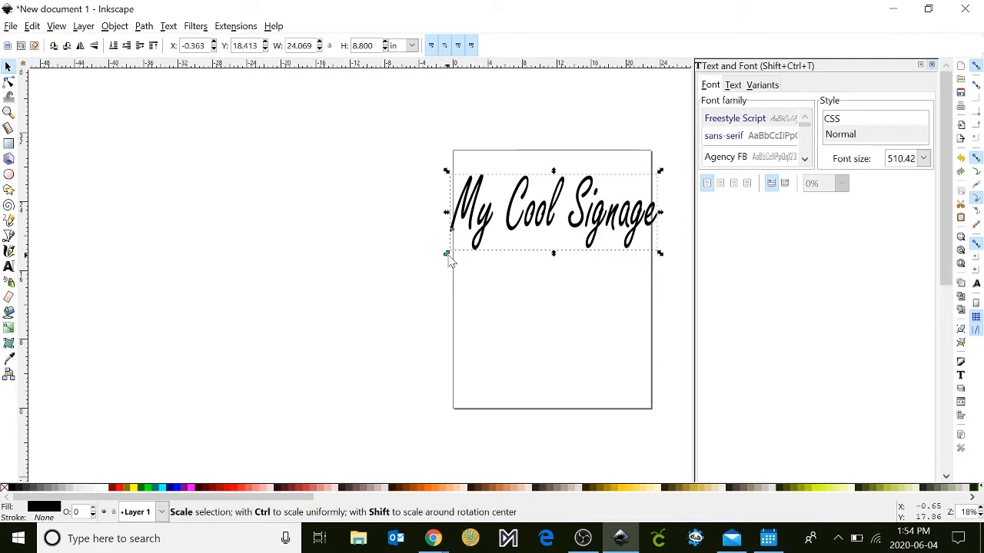
left_click_drag(589, 222, 576, 207)
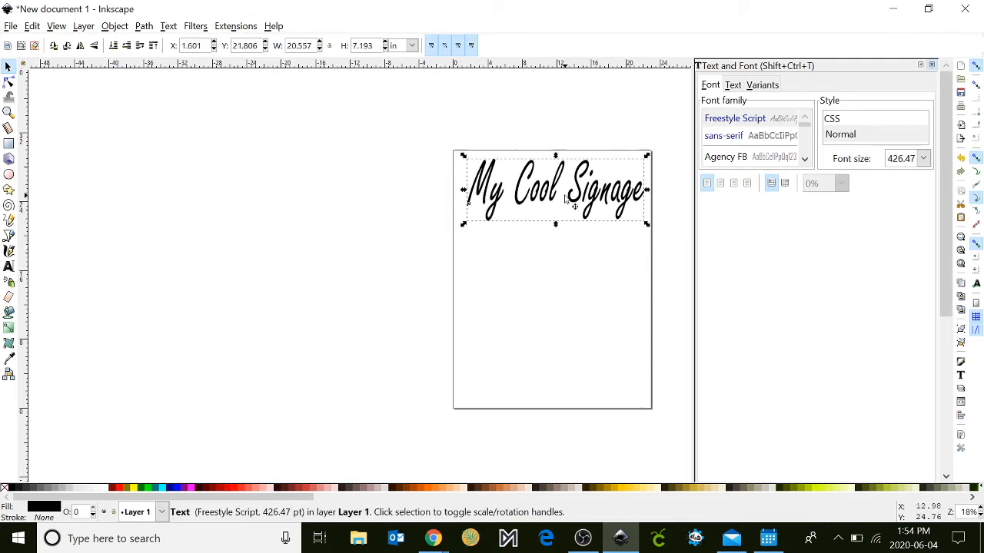
Add a text block below the title with the lines Hours:, Mon 9-5, Tues 9-5, Wed 9-5, Thurs 9-5, Fri 9-6, Sat Closed, Sun Closed.
left_click(8, 266)
left_click(482, 270)
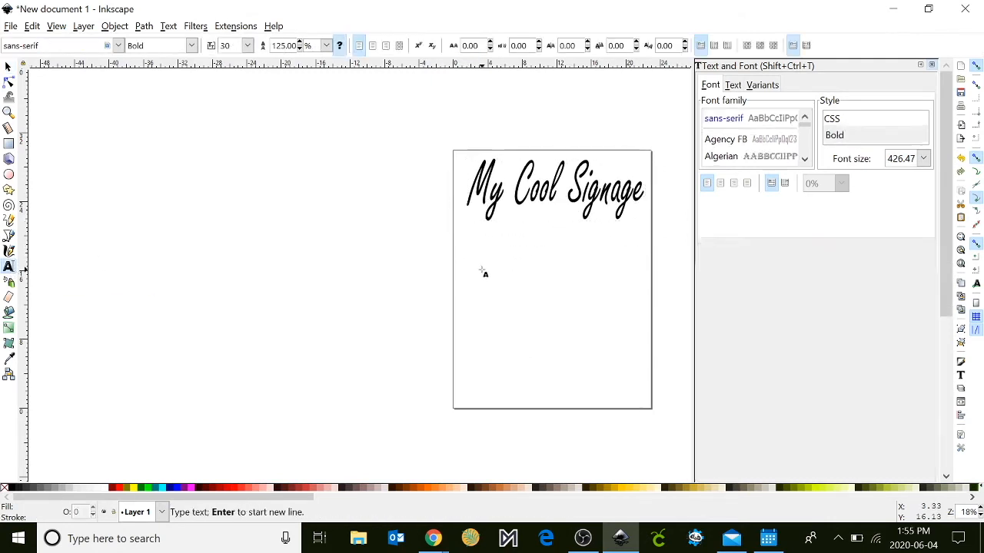
type("Hours:")
key("Return")
type("Mon 9-5")
key("Return")
type("Tu")
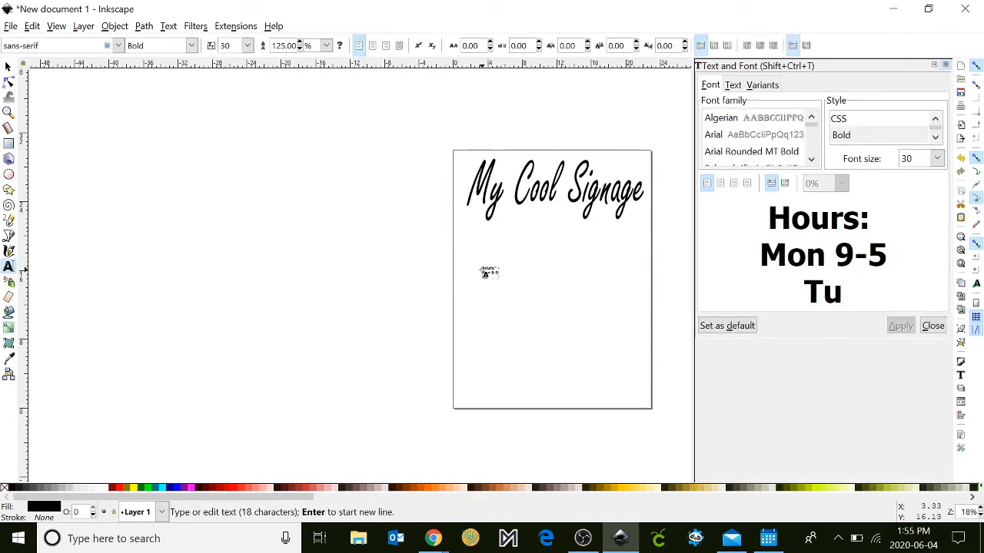
type("es 9-5")
key("Return")
type("Wed 9-5")
key("Return")
type("Thu")
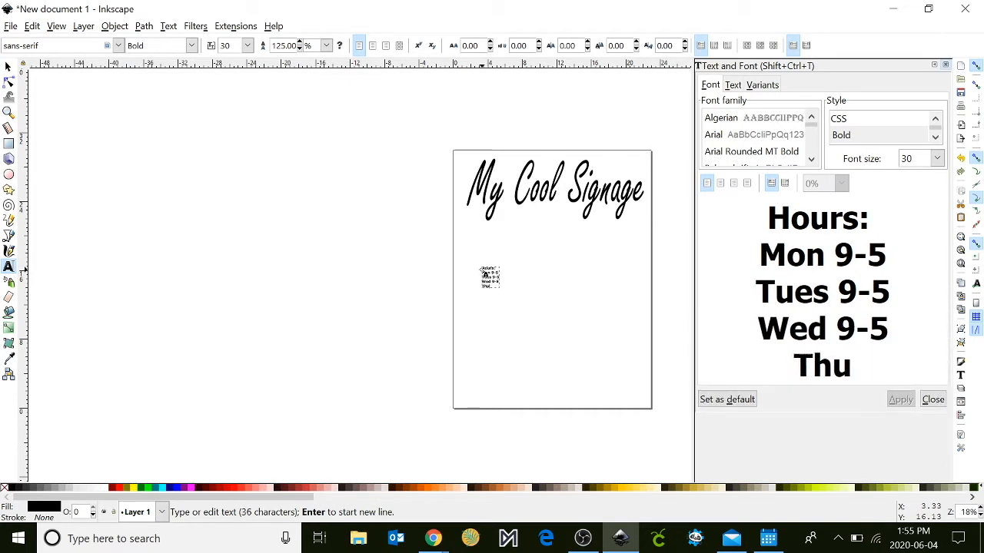
type("rs 9-5")
key("Return")
type("Fri 9-6")
key("Return")
type("Sat Closed")
key("Return")
type("Sun Closed")
left_click(415, 246)
Scale the hours text up to about 16.8 in wide and 20.6 in high so it fills the page below the title.
left_click(9, 67)
left_click(491, 286)
left_click_drag(506, 305, 606, 400)
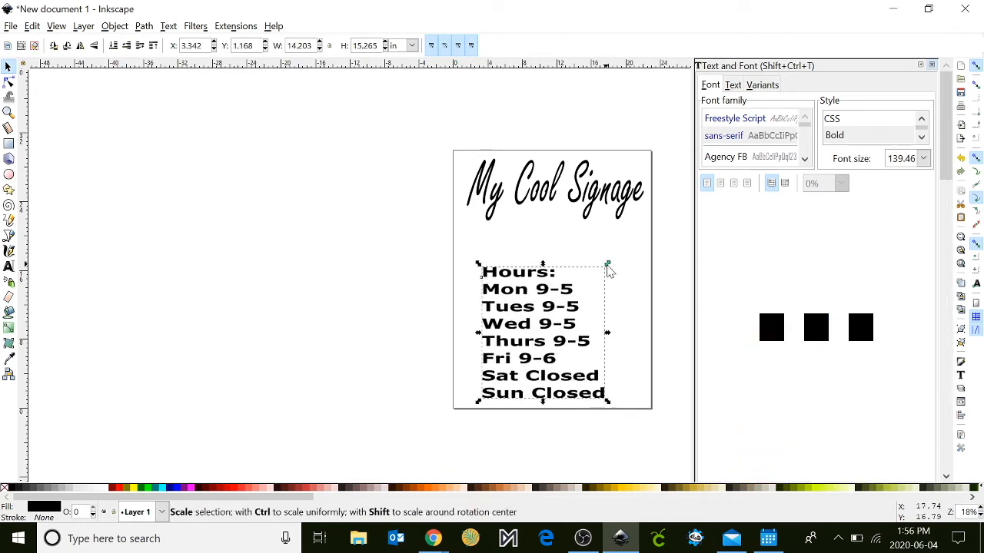
left_click_drag(606, 268, 630, 220)
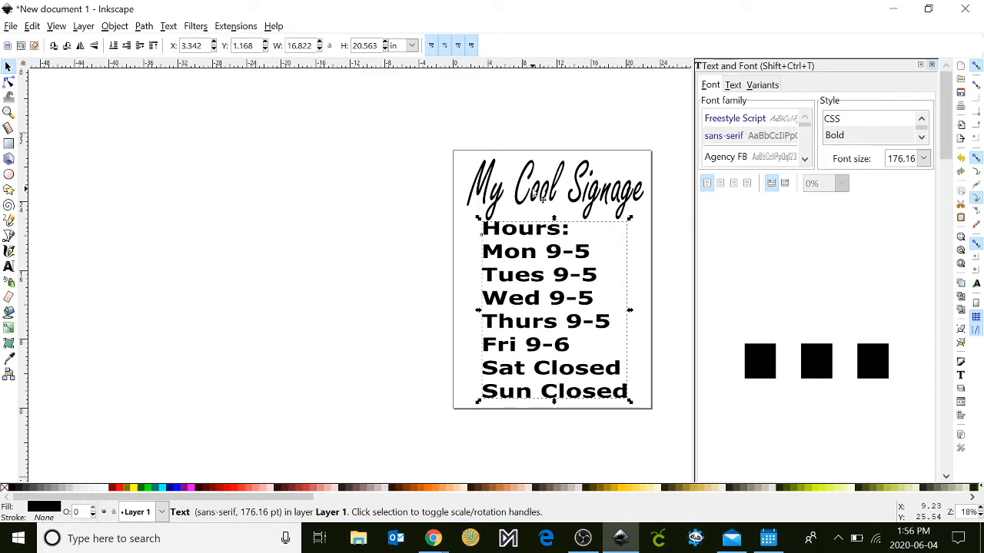
Apply the Freestyle Script font to the hours text.
left_click(720, 120)
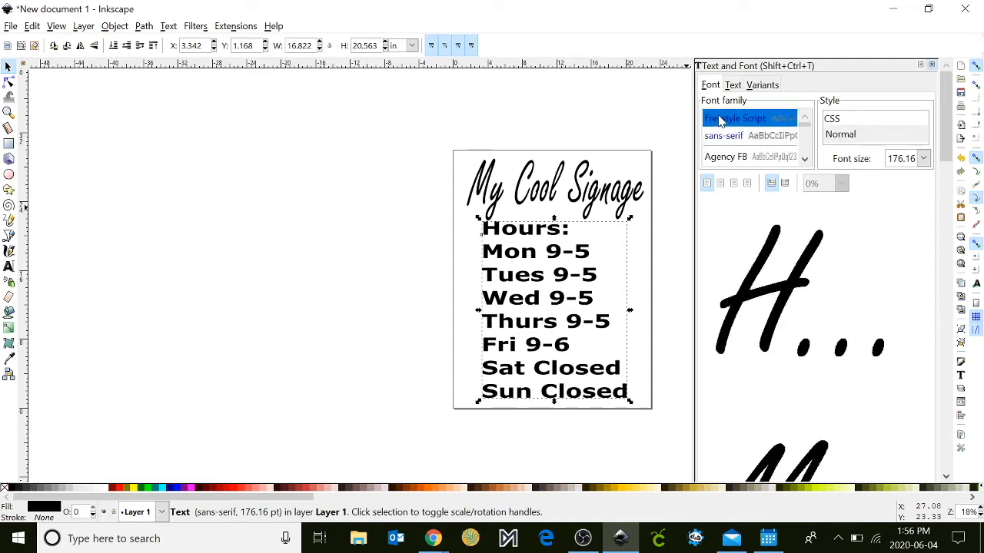
scroll(838, 301, "down", 10)
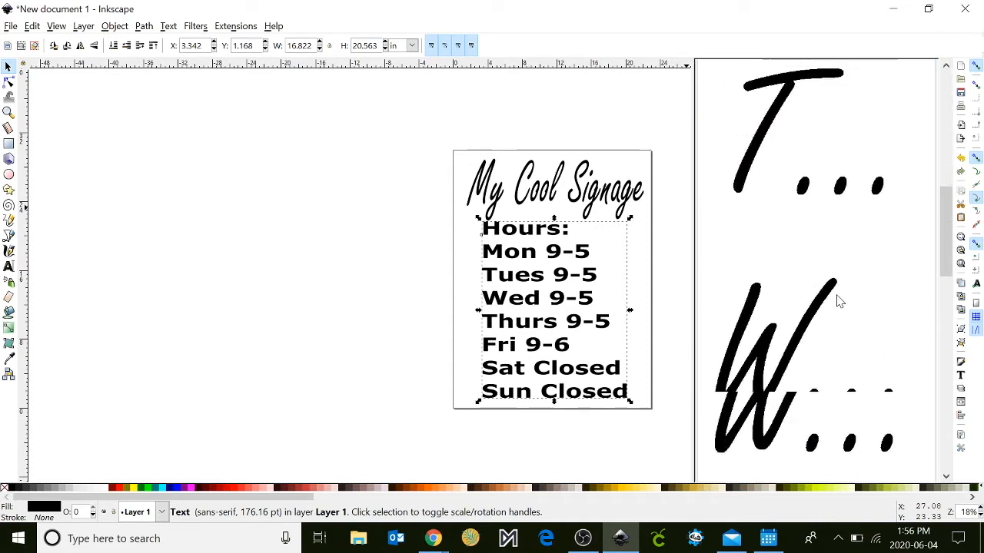
left_click(886, 469)
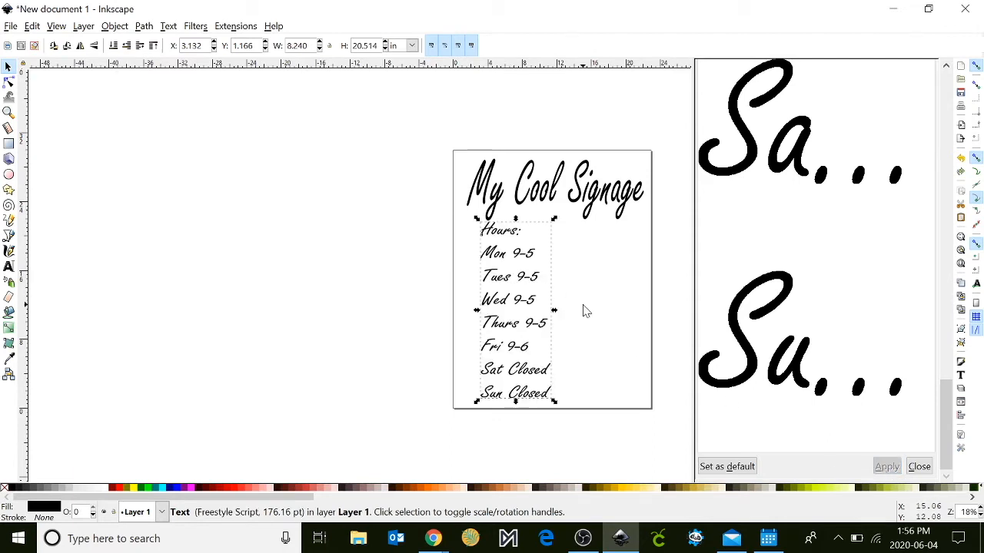
Resize the hours text to about 8.7 in wide and 21 in high, placed along the page's left side under the title.
left_click_drag(555, 311, 612, 314)
left_click_drag(544, 229, 542, 216)
left_click_drag(564, 349, 575, 349)
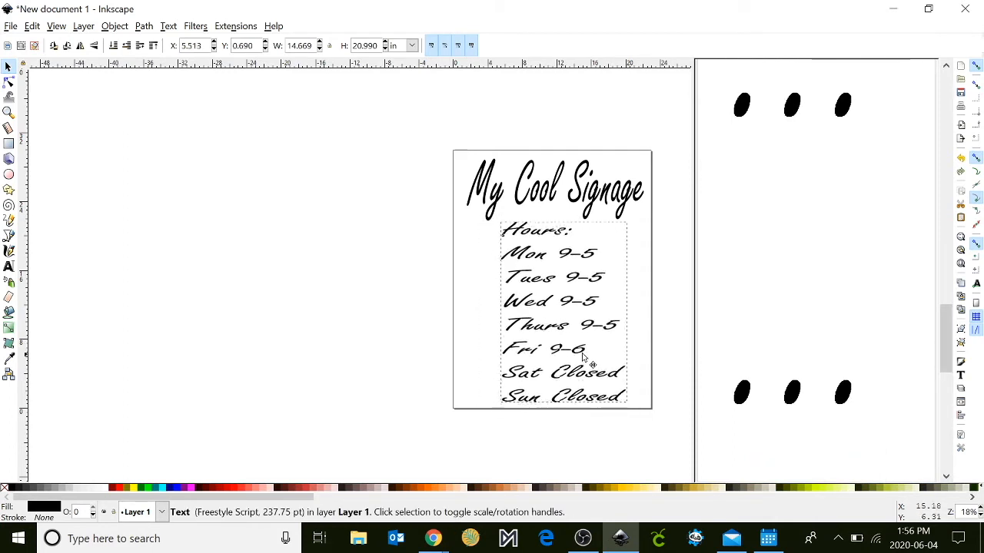
left_click_drag(492, 316, 507, 316)
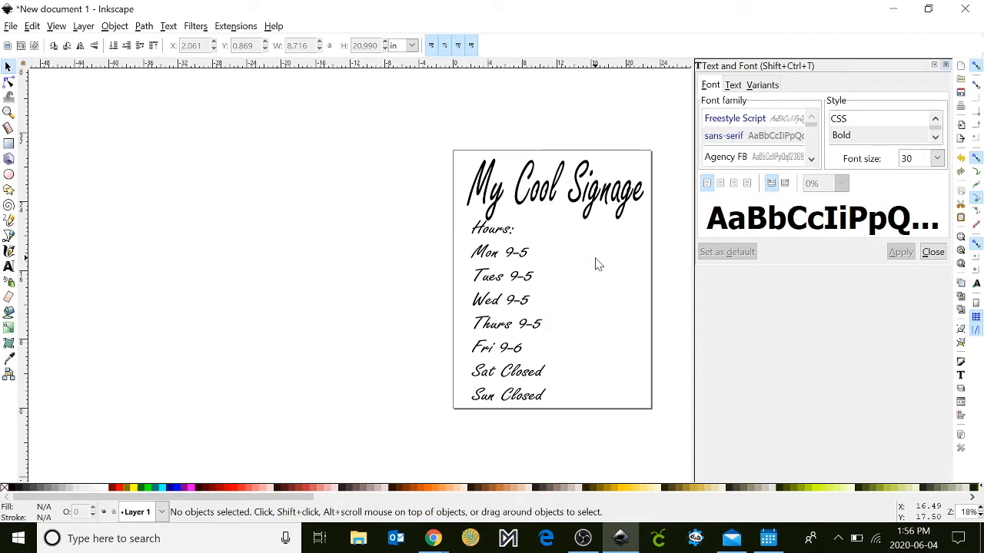
Switch to Chrome and search Google Images for "Flowers Black and white", narrowed to simple designs.
mouse_move(434, 538)
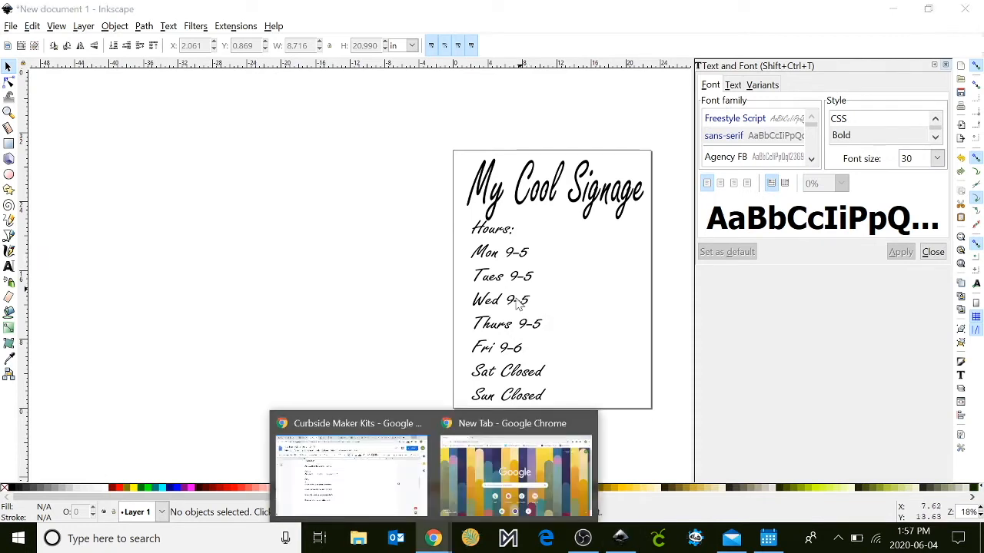
left_click(520, 459)
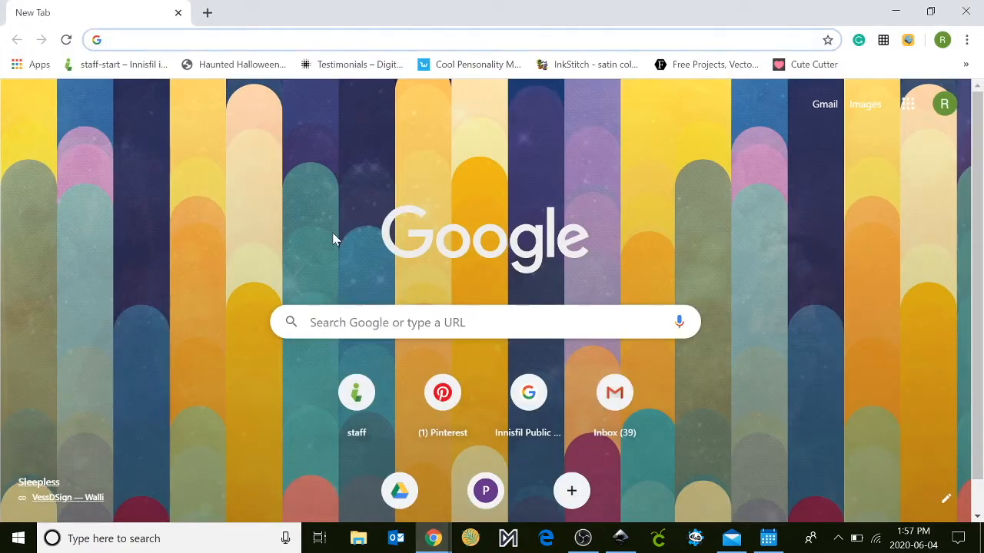
type("Flower")
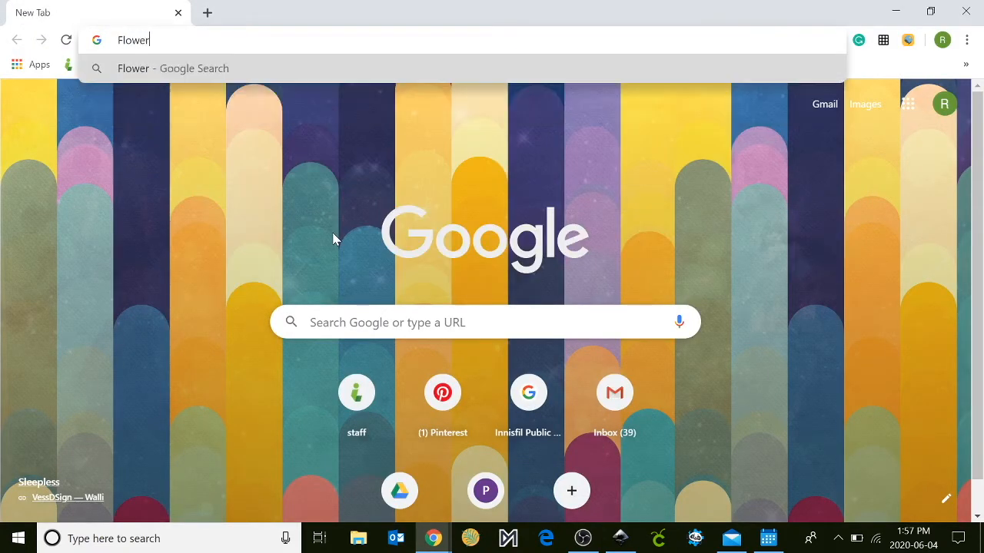
type("s Black and white")
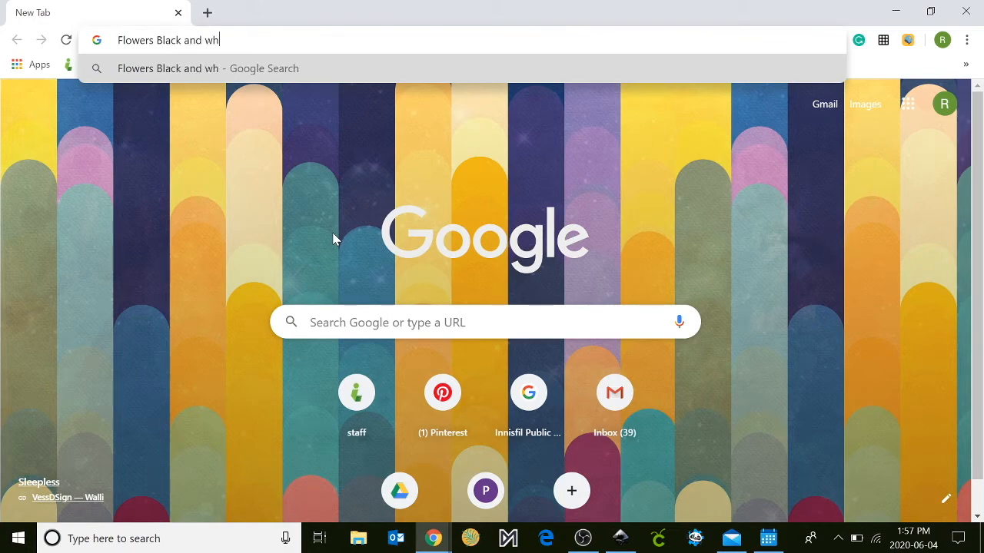
key("Return")
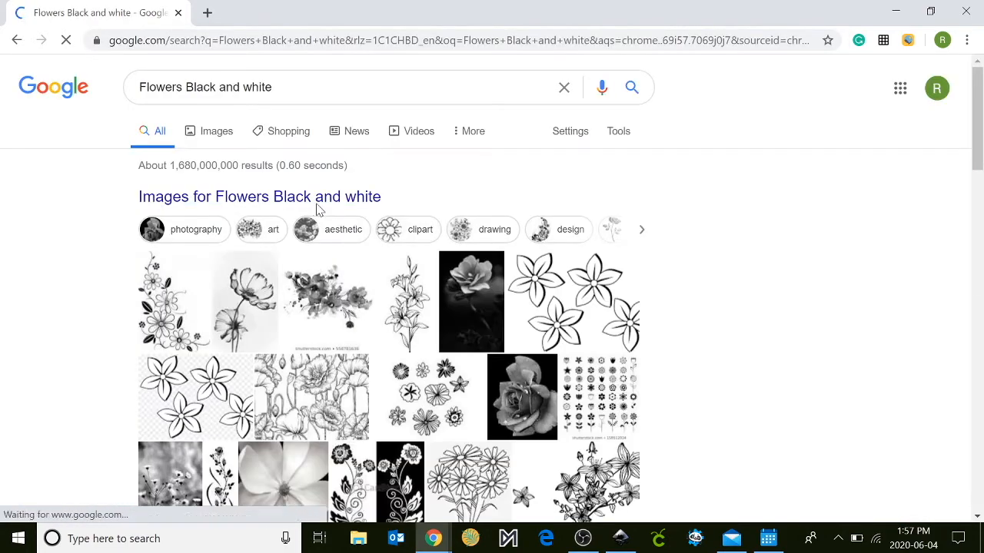
left_click(220, 136)
scroll(58, 311, "down", 1)
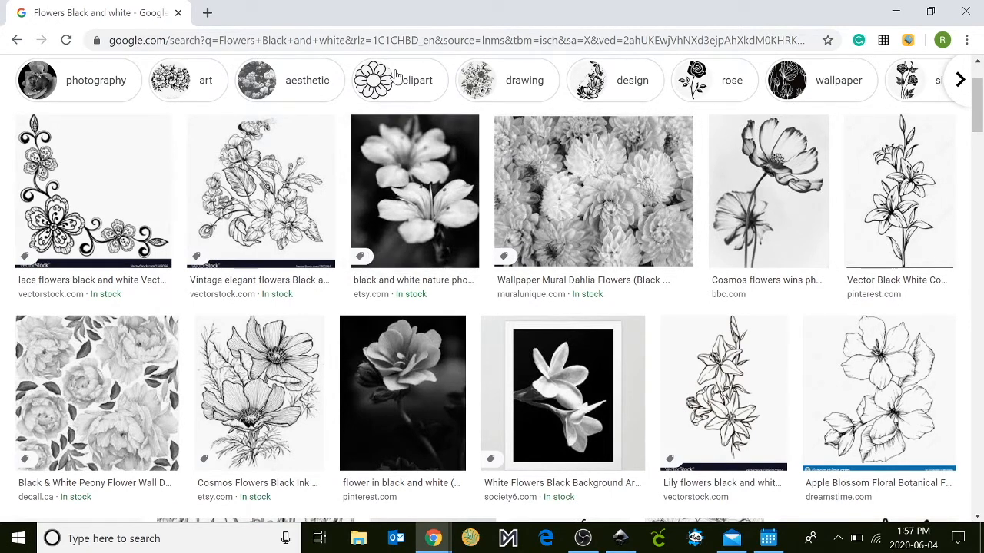
left_click(926, 82)
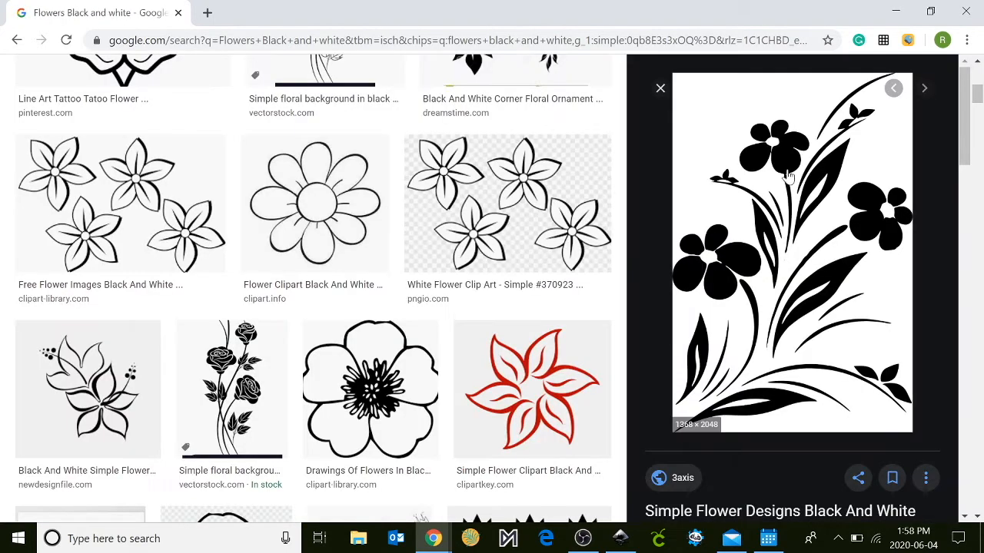
Save the image of three solid black flowers with leaves to the Desktop as the JPEG file r7vrz6od.
right_click(803, 266)
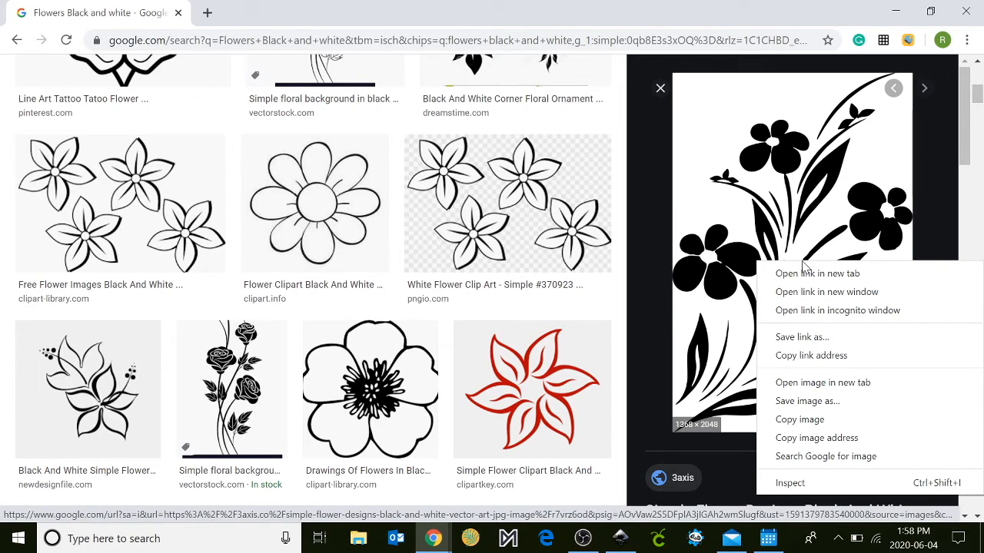
left_click(805, 401)
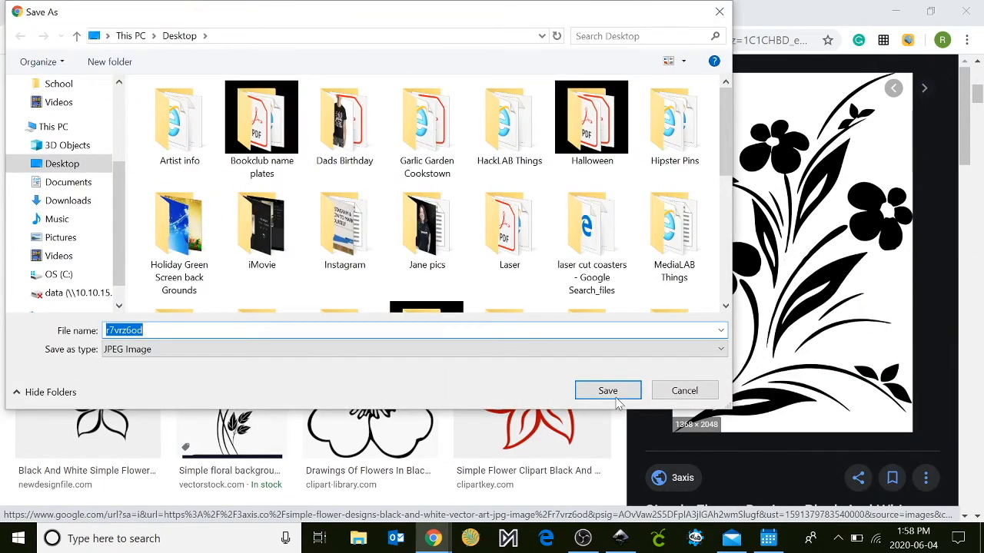
left_click(617, 401)
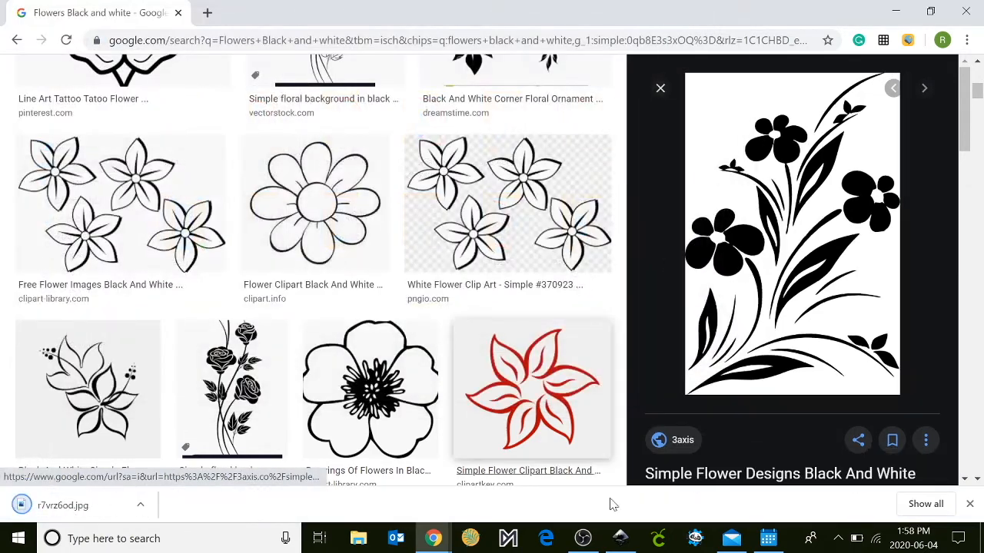
Switch back to Inkscape and import the r7vrz6od image from the Desktop, embedded with its DPI taken from the file.
left_click(619, 538)
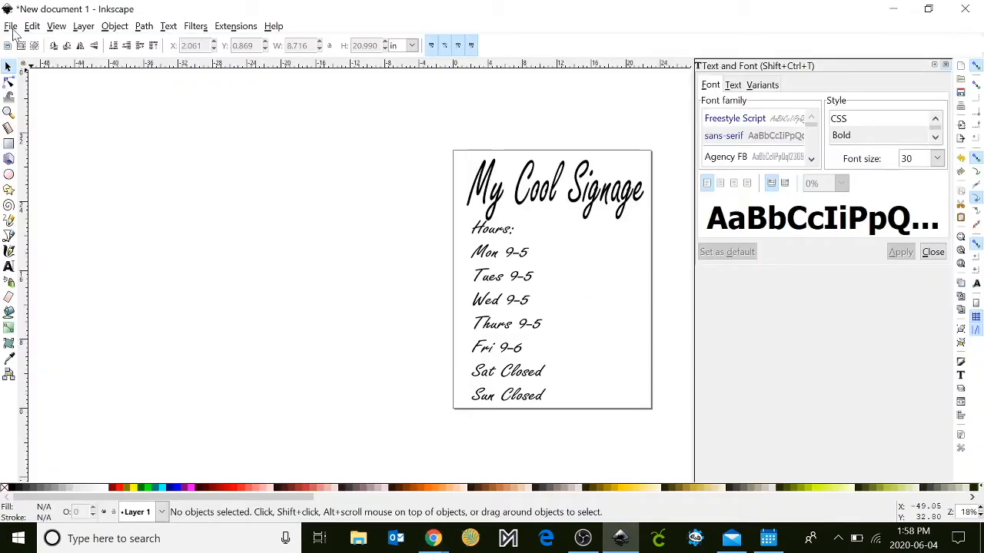
left_click(11, 26)
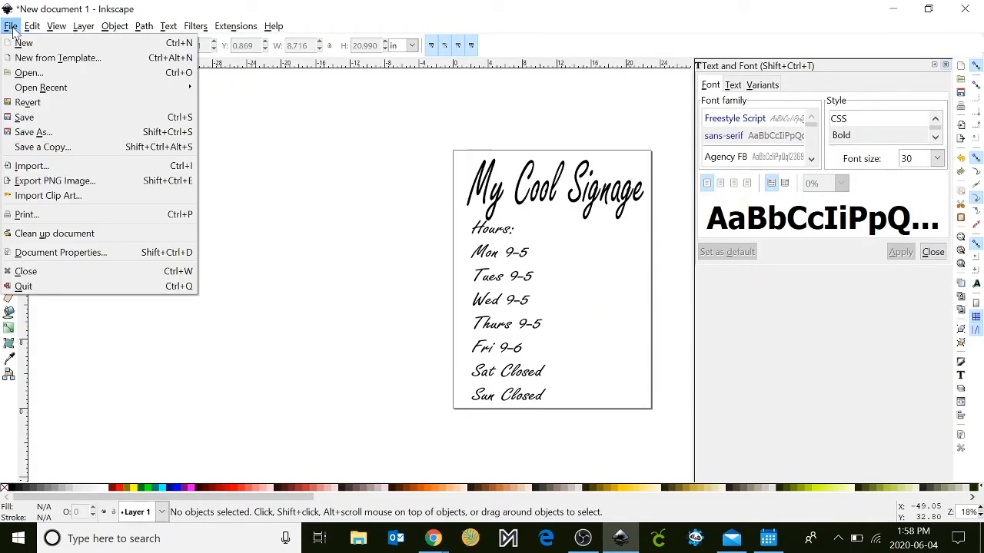
left_click(30, 166)
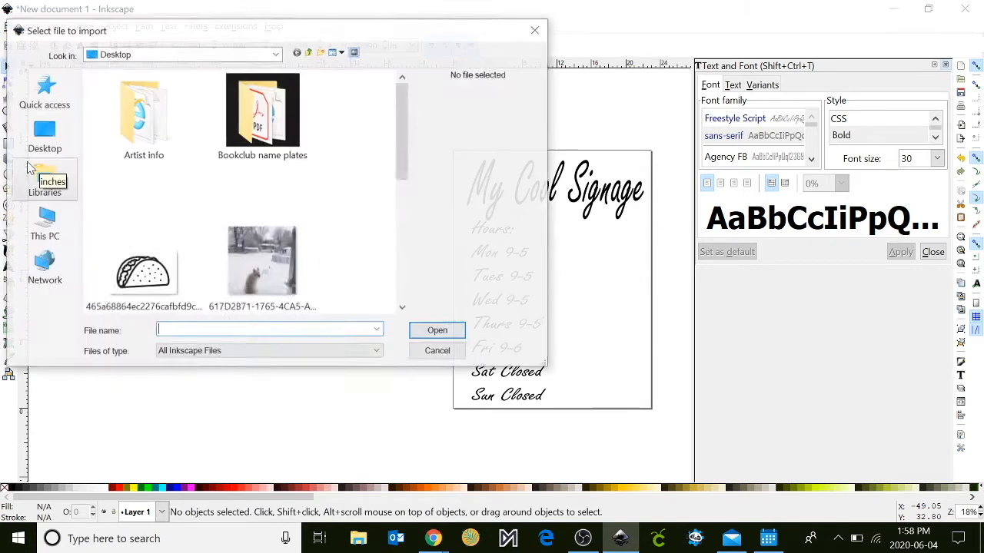
scroll(347, 268, "down", 10)
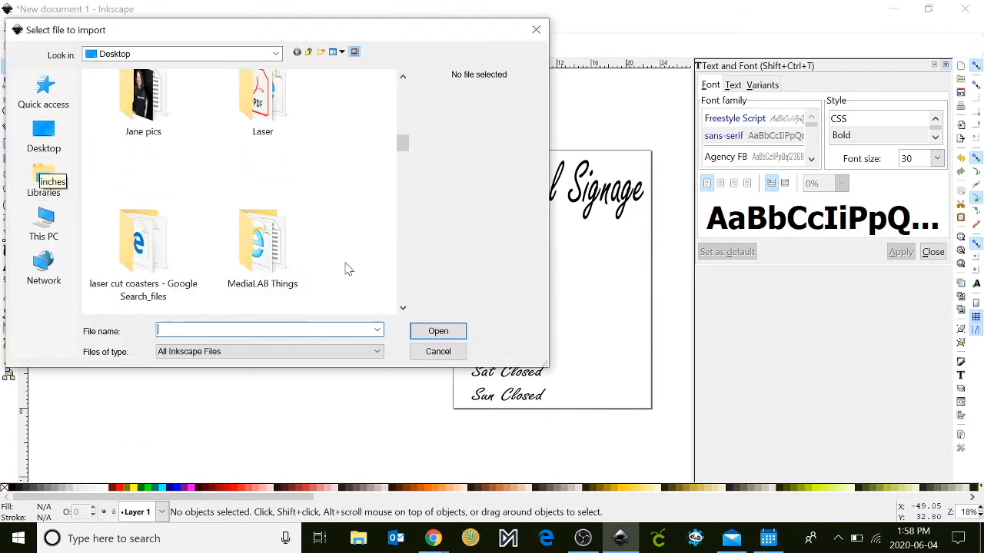
scroll(347, 268, "down", 5)
left_click(143, 265)
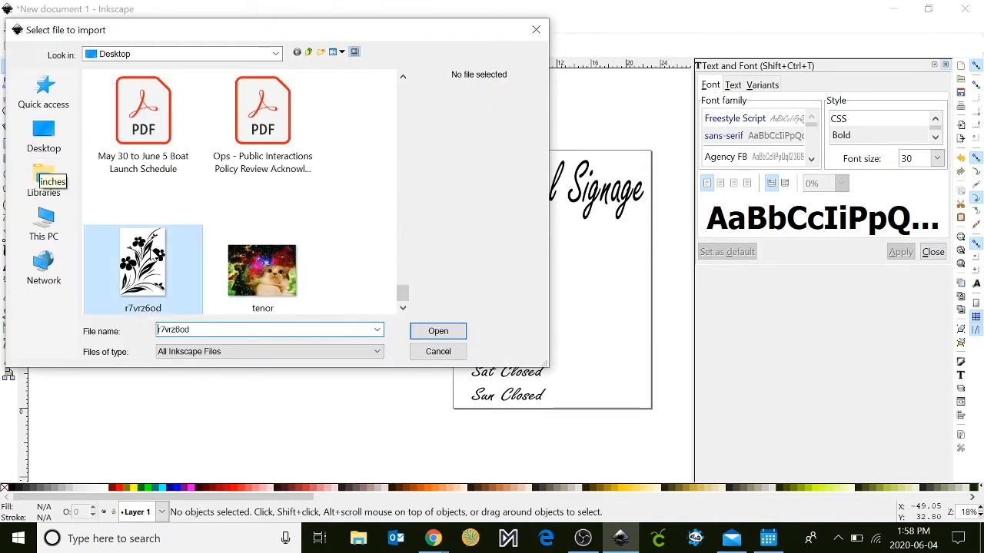
left_click(452, 338)
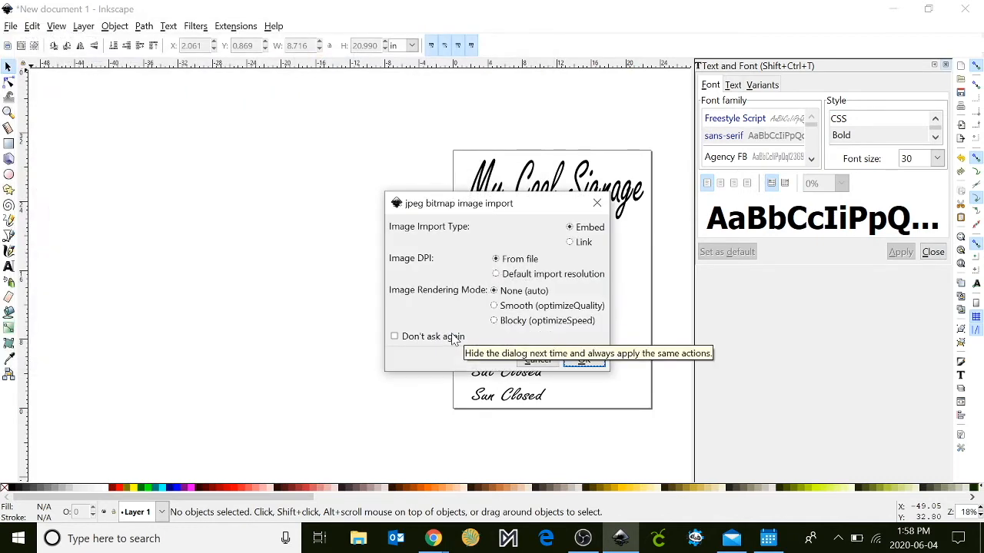
left_click(585, 360)
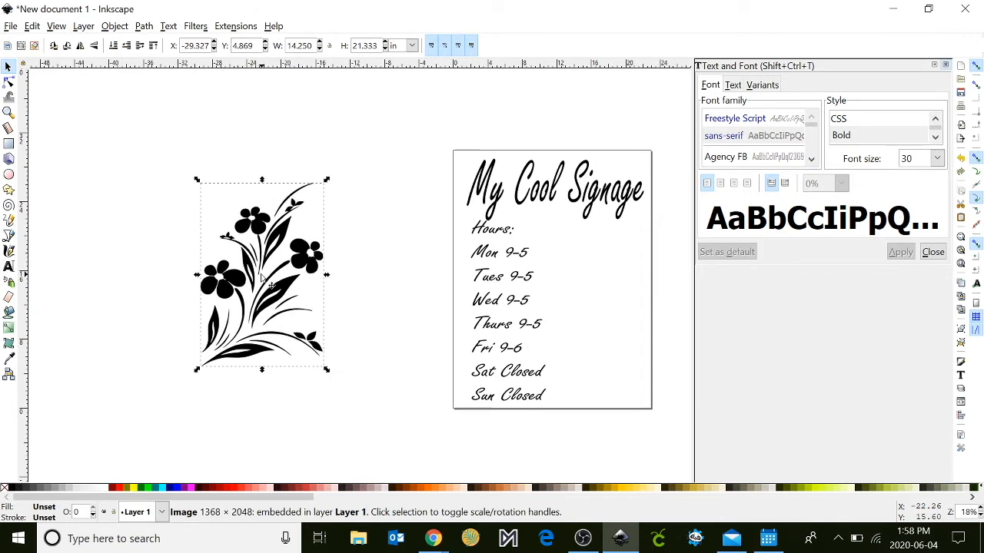
Place the flower image beside the page, clear of the text, and trace it into a path using Brightness cutoff with threshold 0.450.
left_click_drag(266, 283, 448, 303)
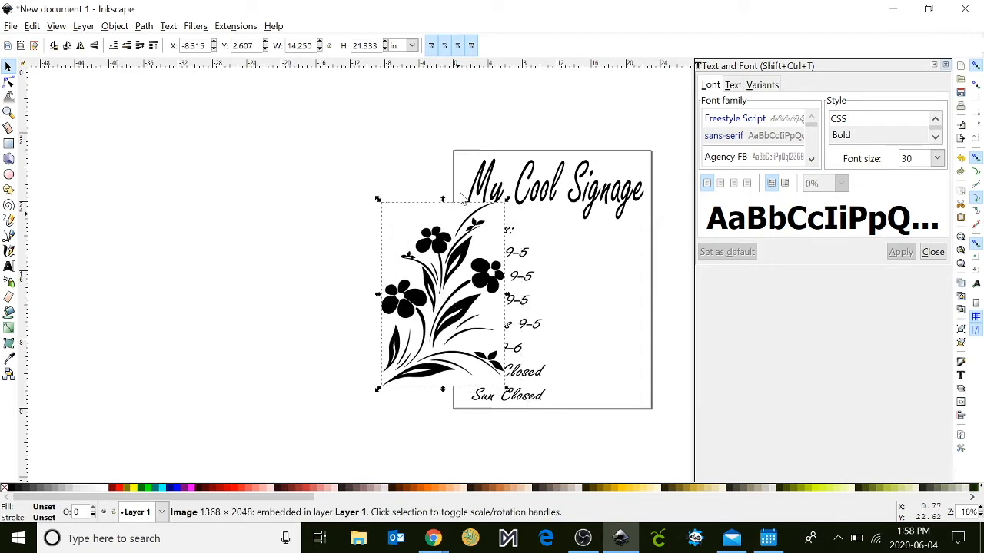
left_click_drag(461, 377, 288, 382)
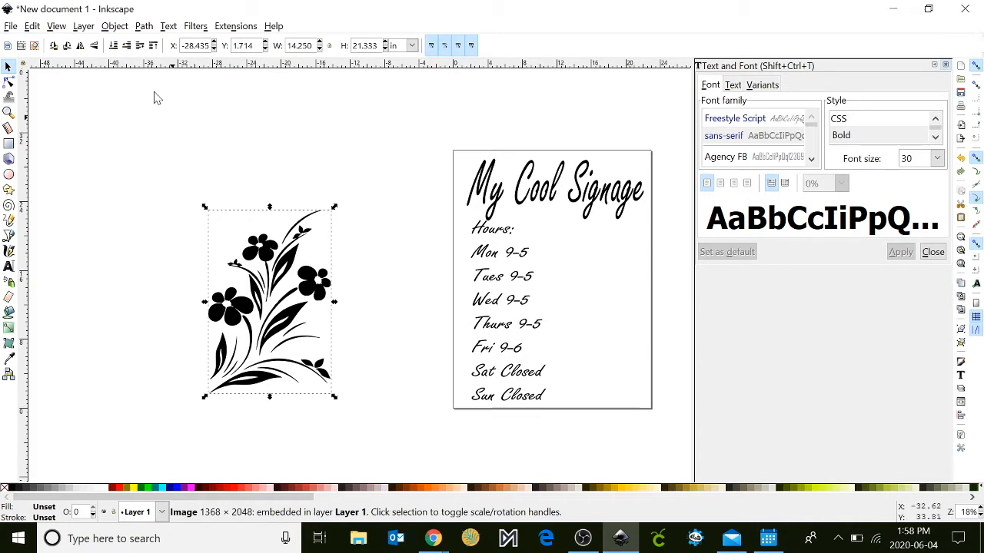
left_click(144, 26)
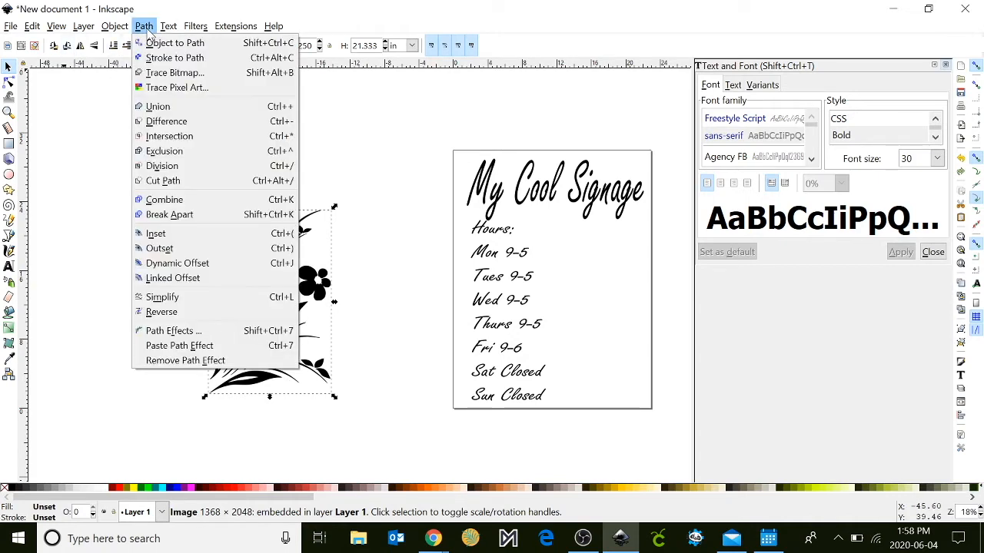
left_click(159, 73)
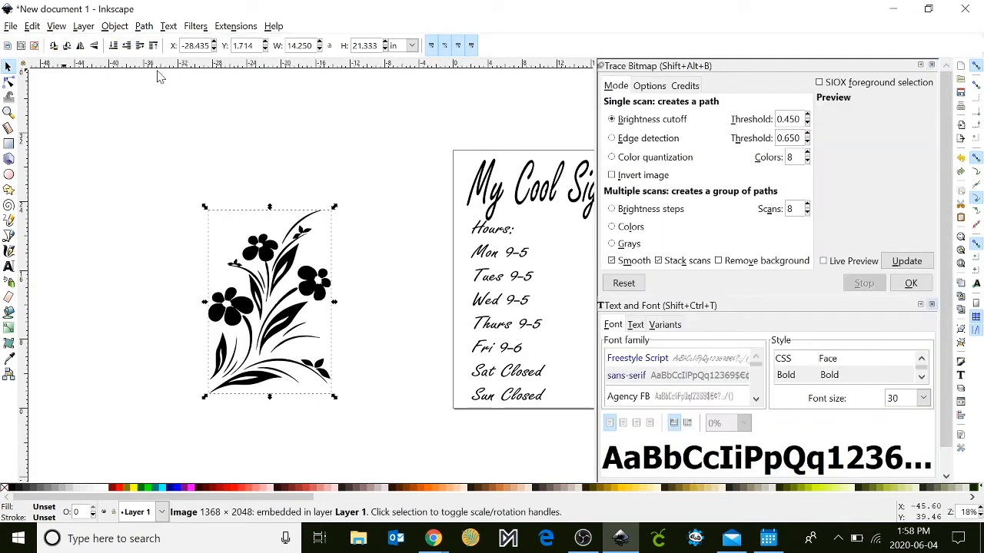
left_click(897, 262)
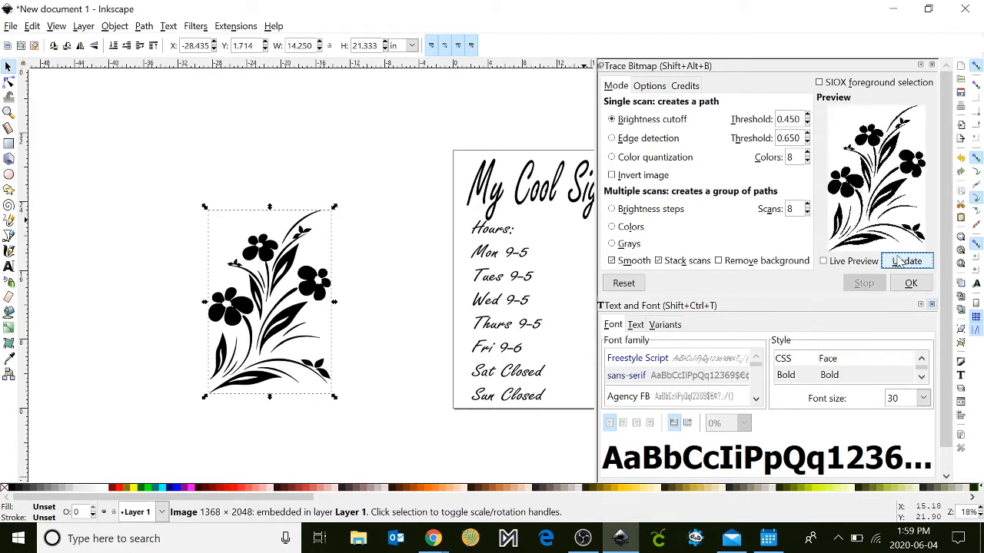
left_click(909, 284)
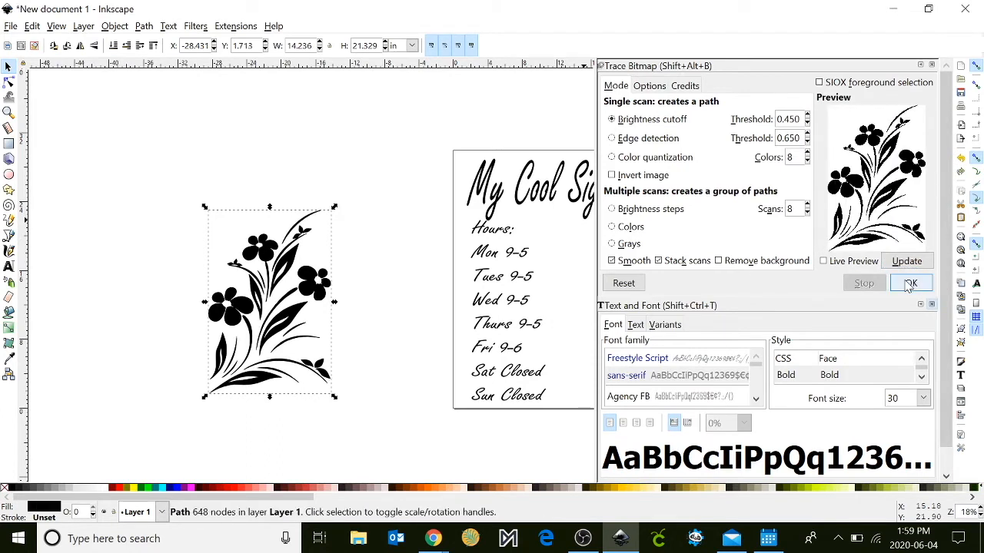
Move the traced flower path onto the page's left edge, overlapping the hours text, and hide the open dialogs.
mouse_move(289, 316)
left_mouse_down()
mouse_move(393, 327)
mouse_move(420, 307)
mouse_move(460, 306)
left_mouse_up()
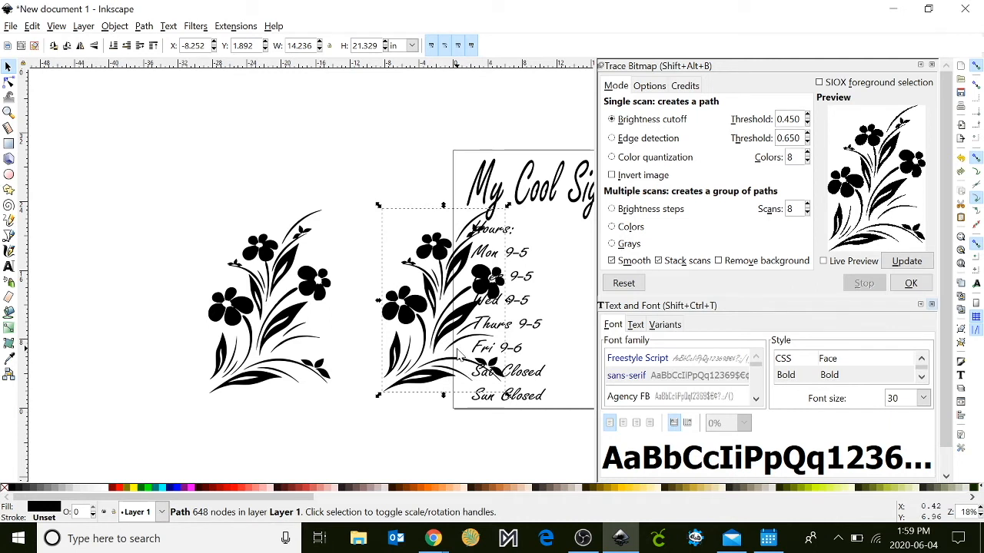
key("F12")
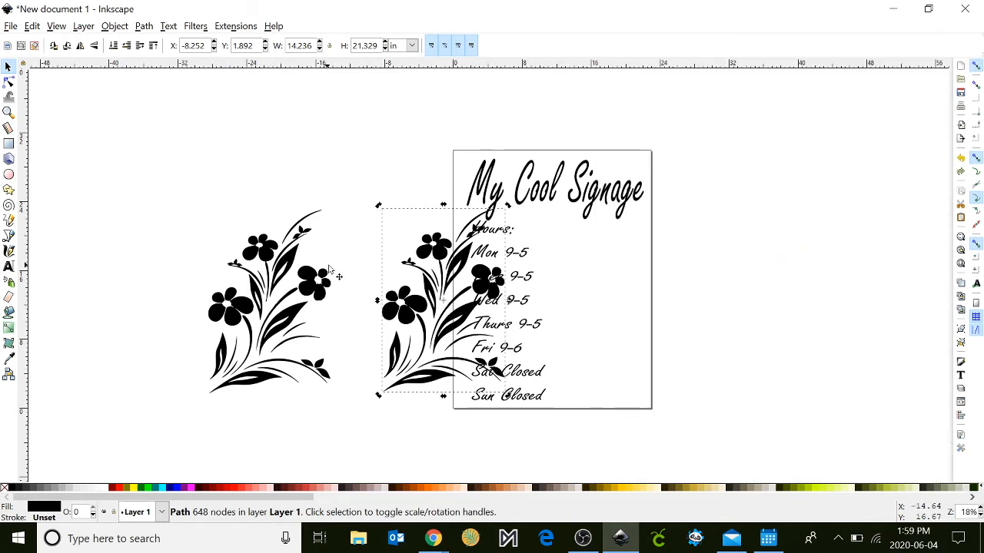
Delete all nodes of the thin curved blade just above the "Fri 9-6" line from the traced flower path.
left_click(10, 83)
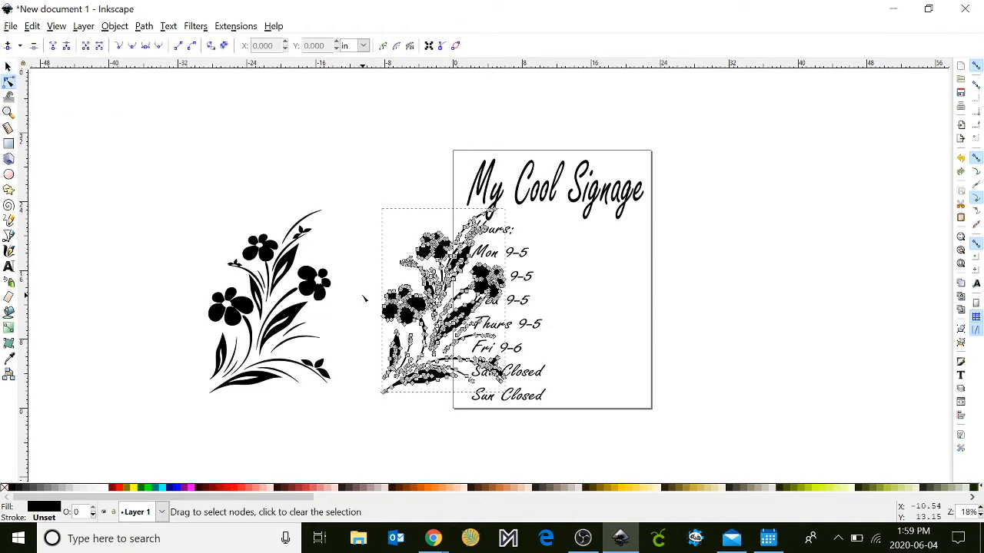
key("plus")
key("plus")
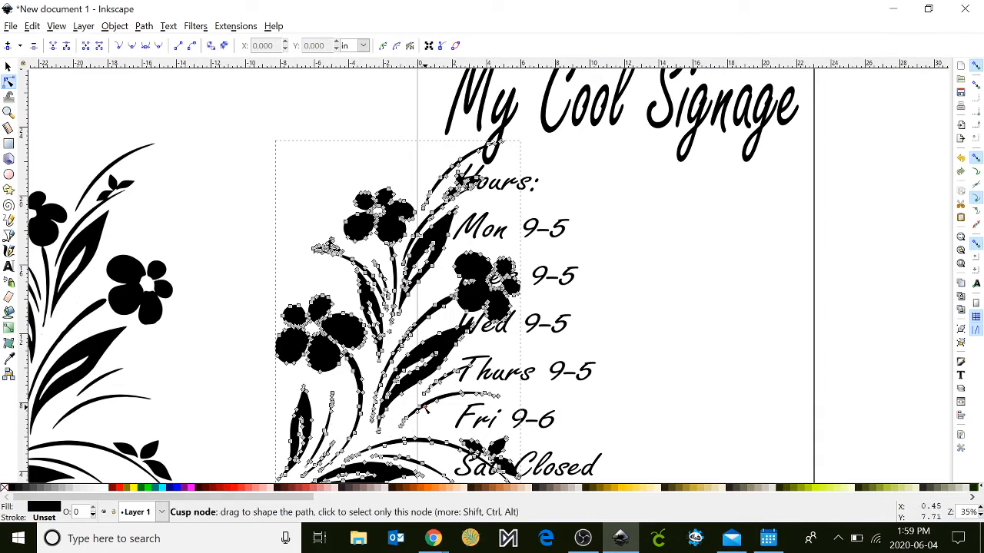
left_click_drag(427, 415, 427, 408)
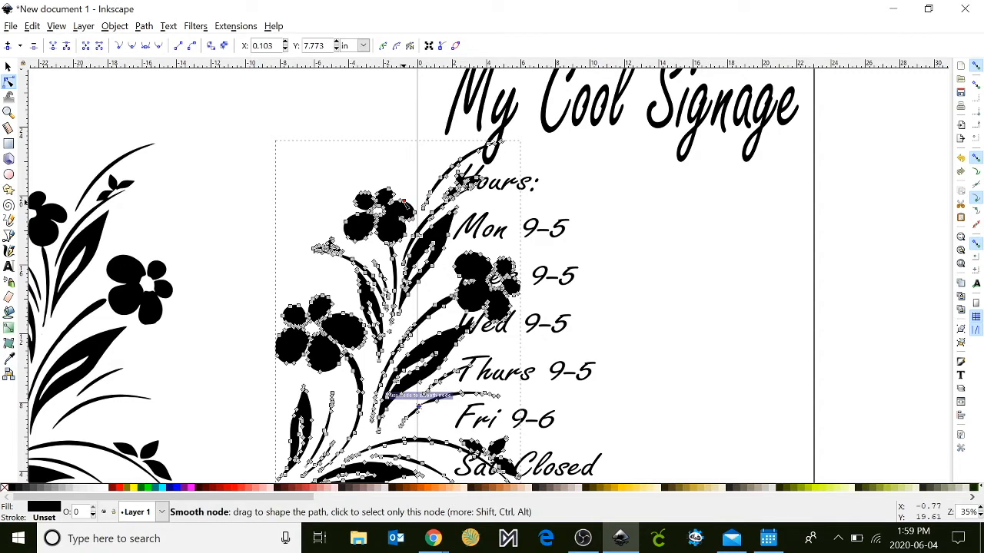
left_click_drag(511, 420, 390, 428)
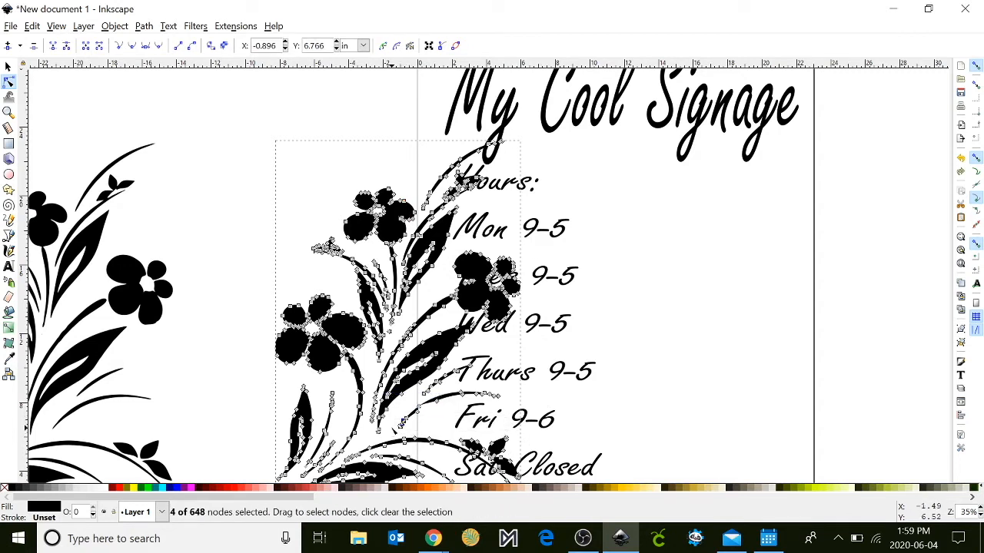
left_click_drag(508, 427, 414, 401)
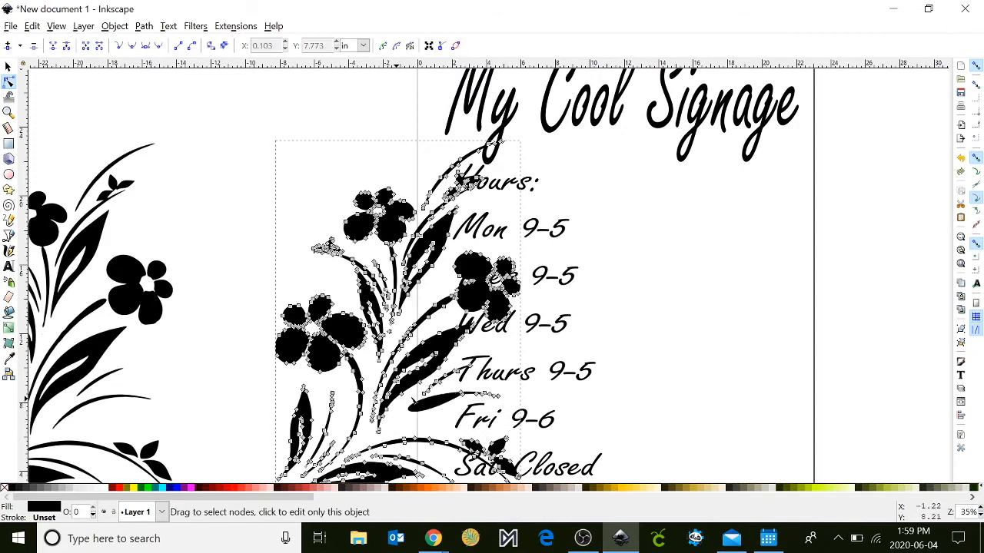
left_click_drag(509, 416, 456, 385)
key("Delete")
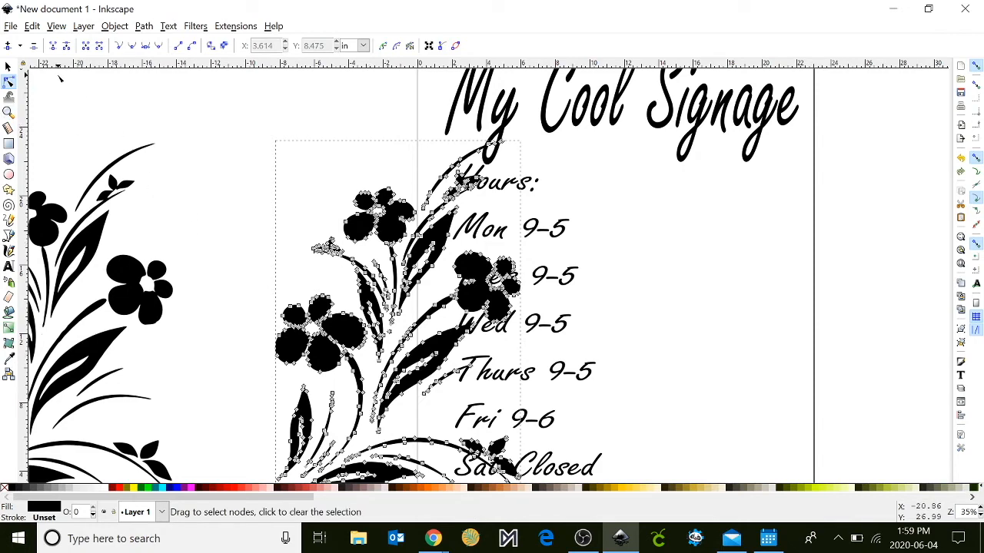
Scale the flower path down to fit the empty space beside the hours, and delete the original flower image off the page.
left_click(8, 67)
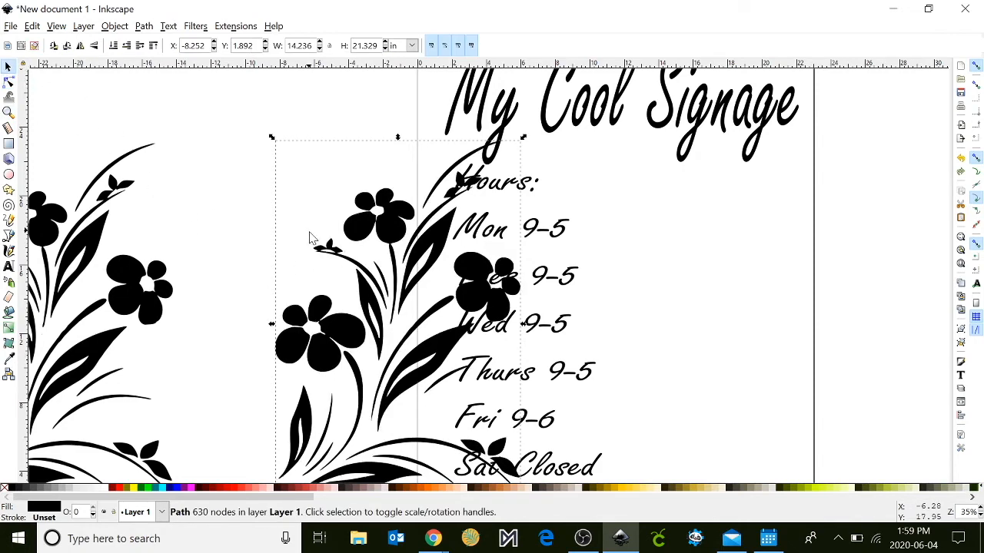
left_click_drag(379, 296, 407, 292)
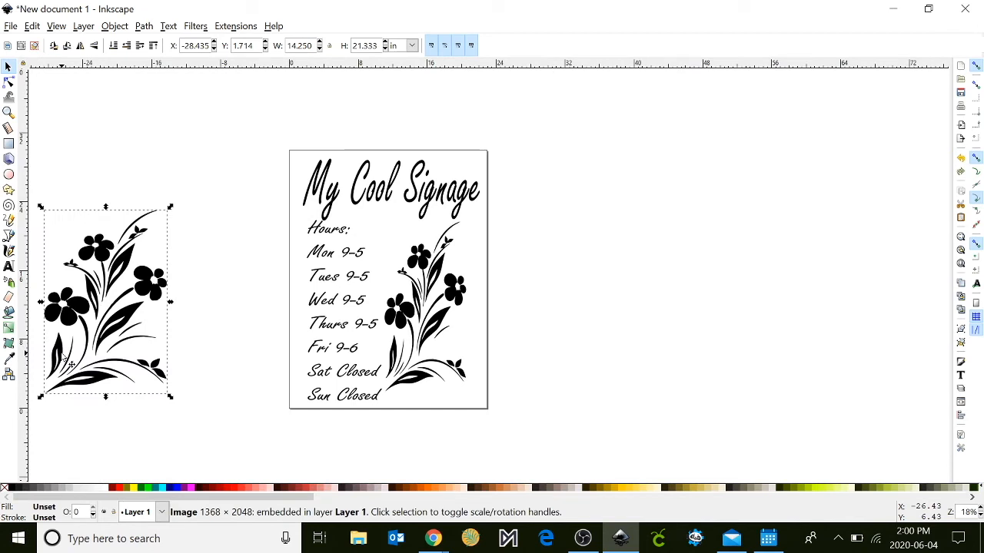
key("Delete")
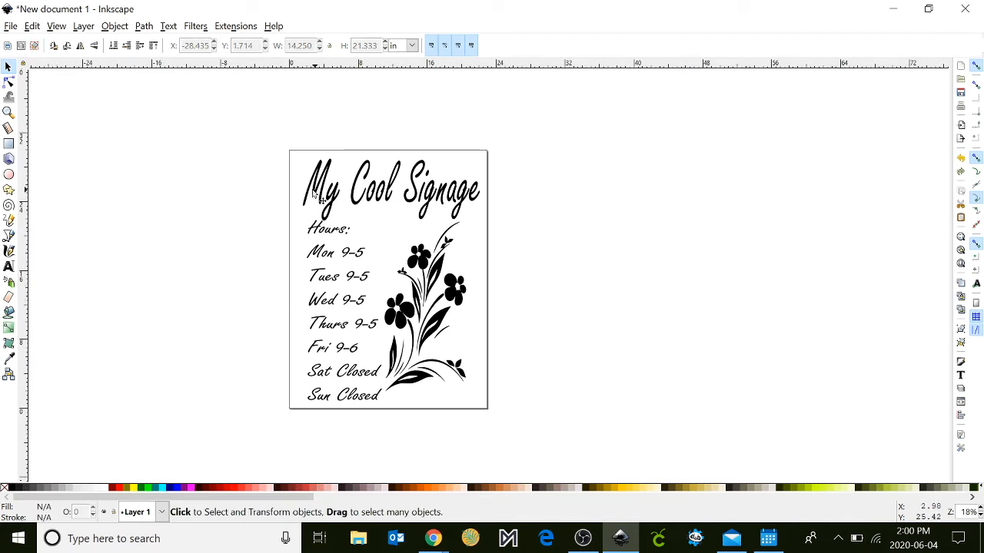
Replace the title text "My Cool Signage" with "Flower Shop".
double_click(467, 193)
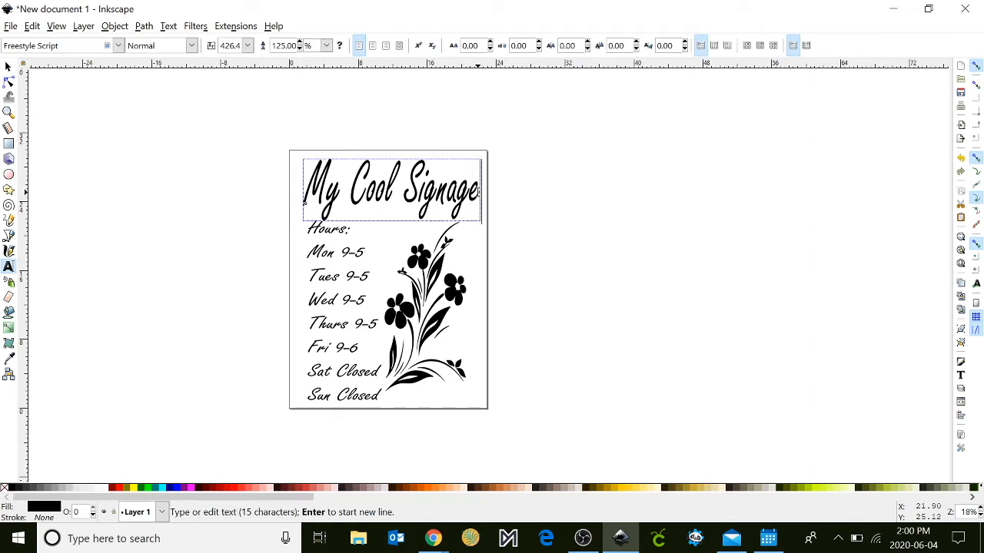
key("BackSpace")
key("BackSpace")
key("BackSpace")
key("BackSpace")
key("BackSpace")
key("BackSpace")
key("BackSpace")
key("BackSpace")
key("BackSpace")
key("BackSpace")
key("BackSpace")
key("BackSpace")
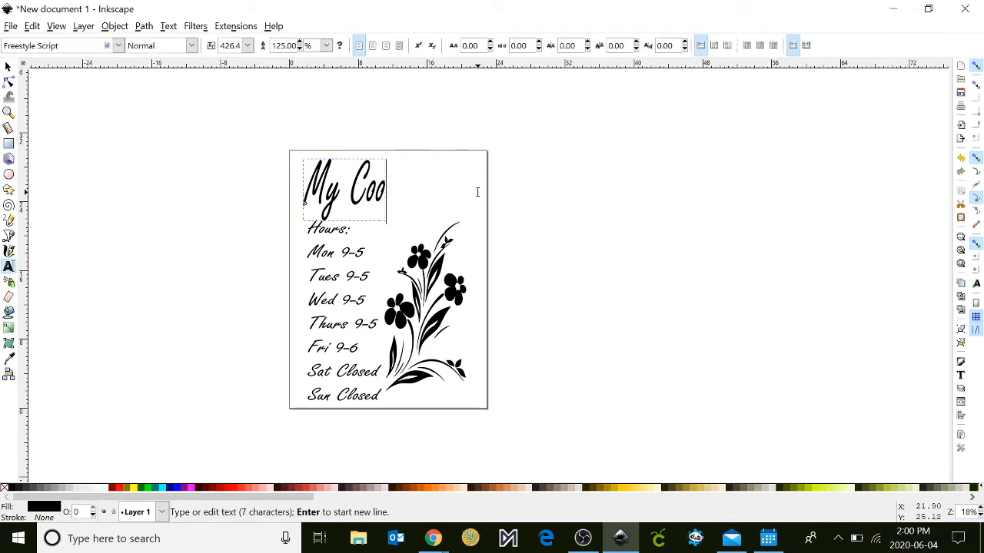
key("BackSpace")
key("BackSpace")
key("BackSpace")
type("Flower ")
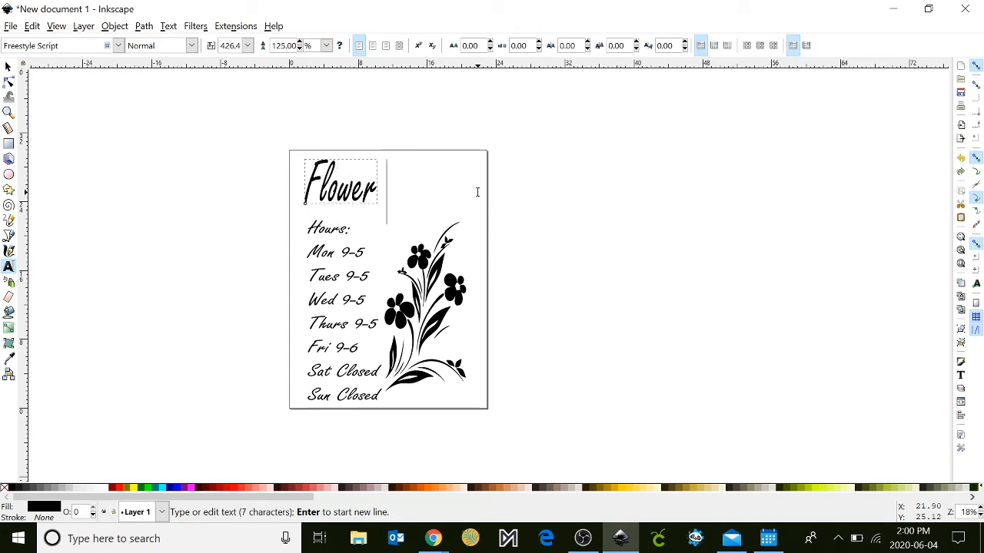
type("Shop")
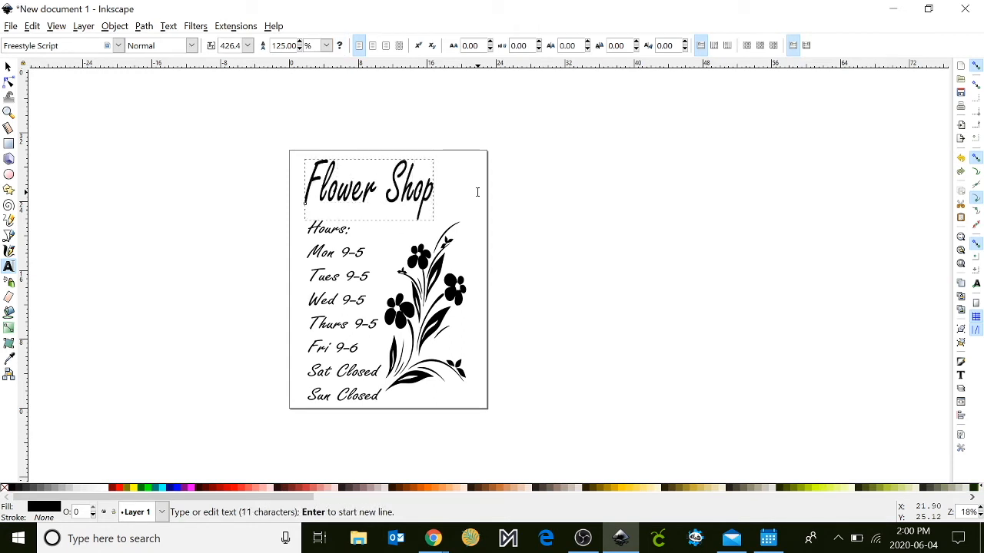
Stretch the "Flower Shop" title across the page width and adjust the flower path's position below it, clear of the hours text.
left_click(8, 67)
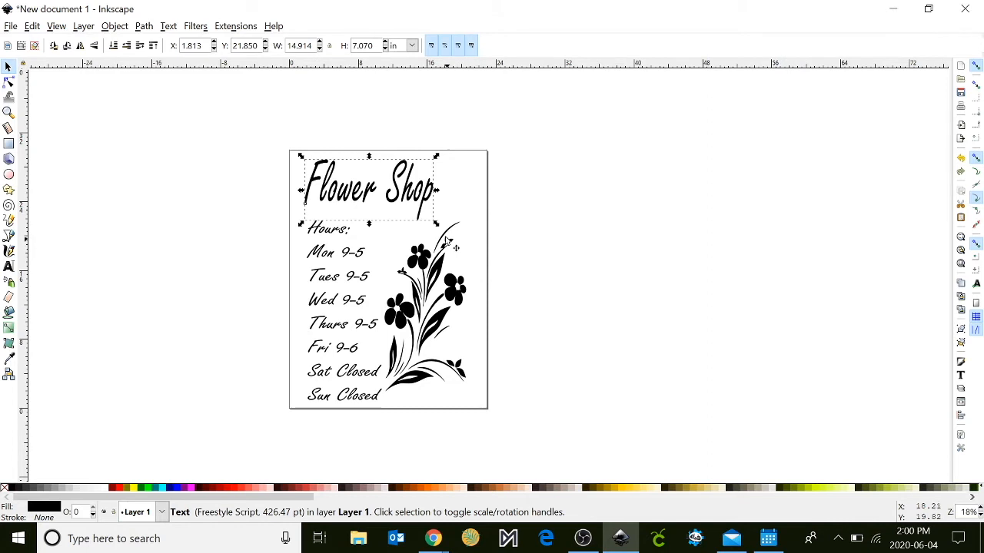
left_click_drag(437, 223, 470, 231)
mouse_move(435, 323)
left_mouse_down()
mouse_move(443, 334)
mouse_move(439, 326)
left_mouse_up()
left_click(540, 351)
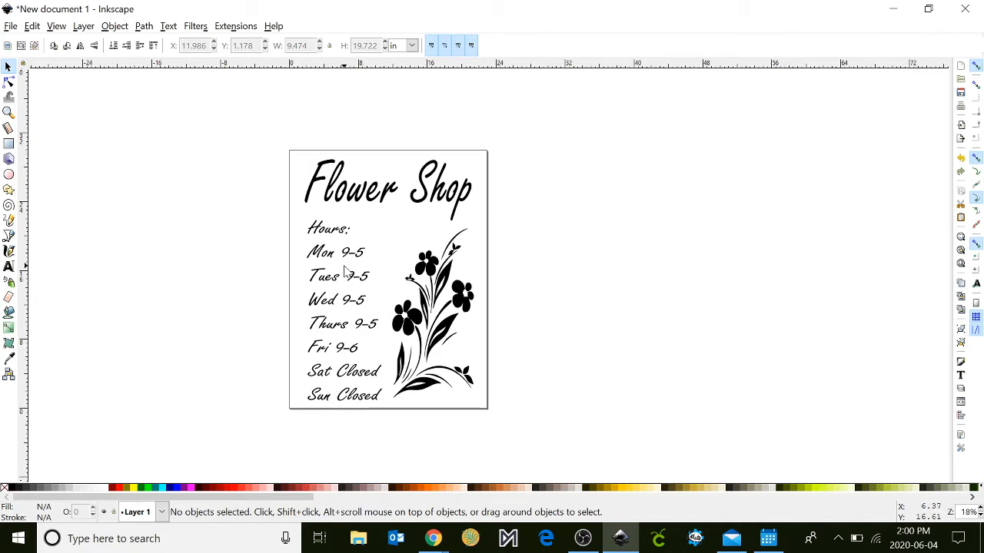
mouse_move(434, 311)
left_mouse_down()
mouse_move(604, 320)
mouse_move(434, 305)
left_mouse_up()
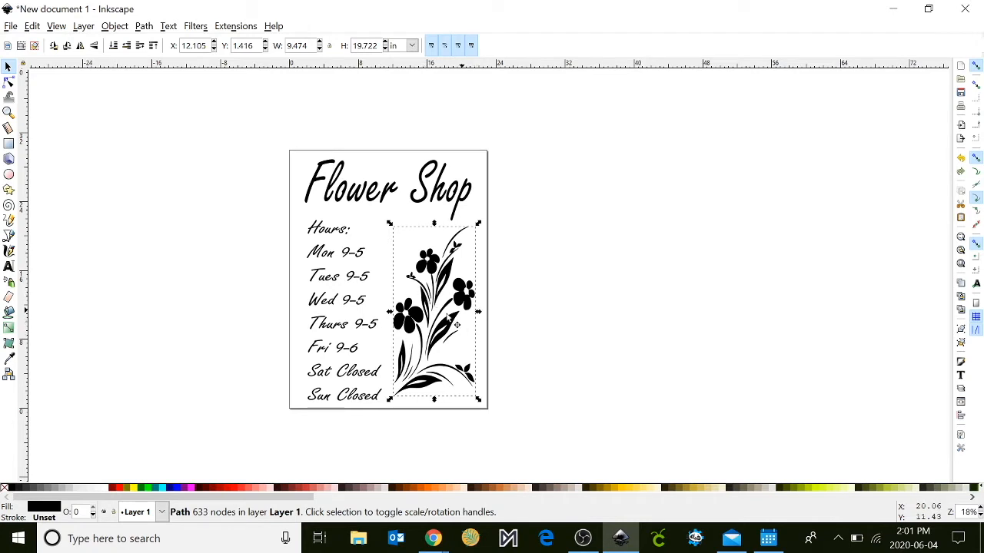
Group the title, the hours text and the flower path into one object.
left_click_drag(256, 123, 516, 439)
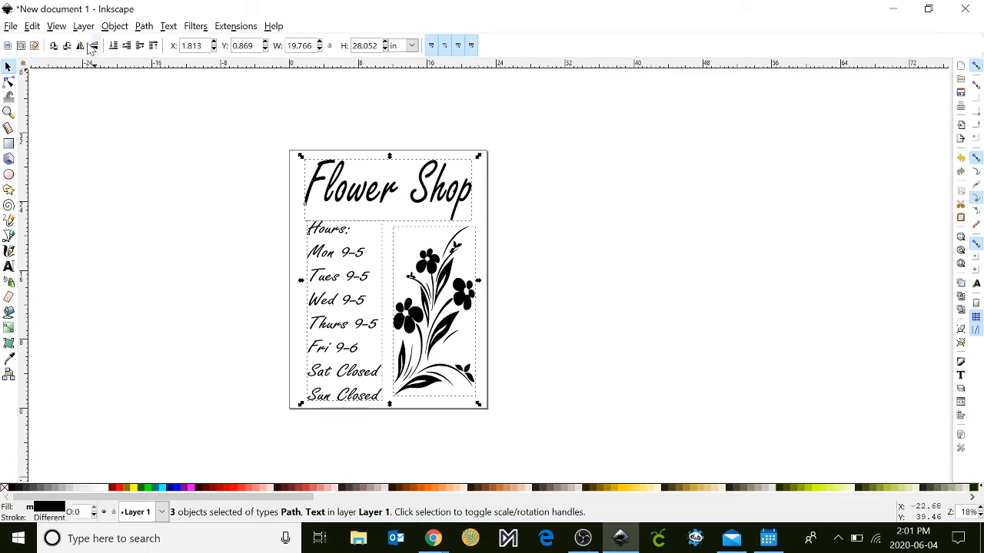
left_click(113, 27)
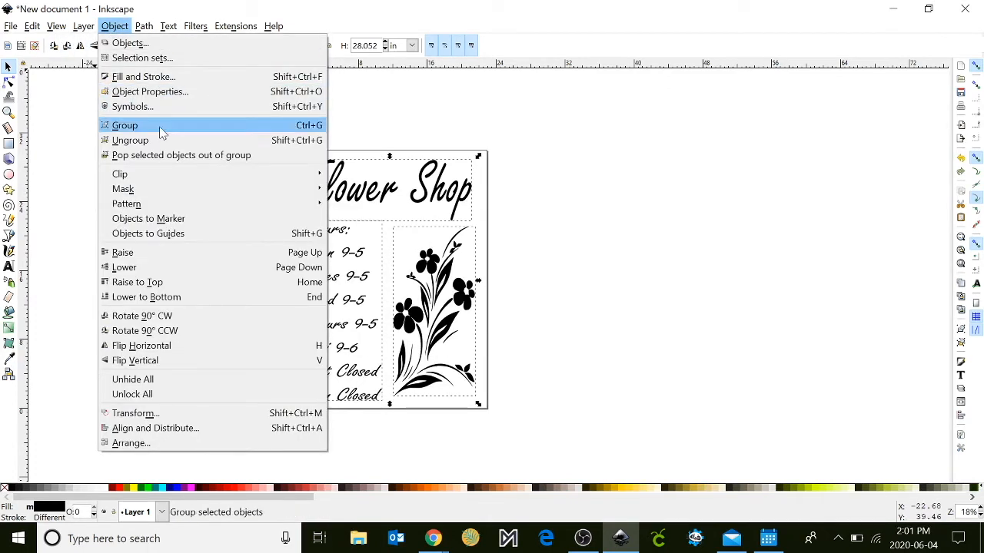
left_click(139, 126)
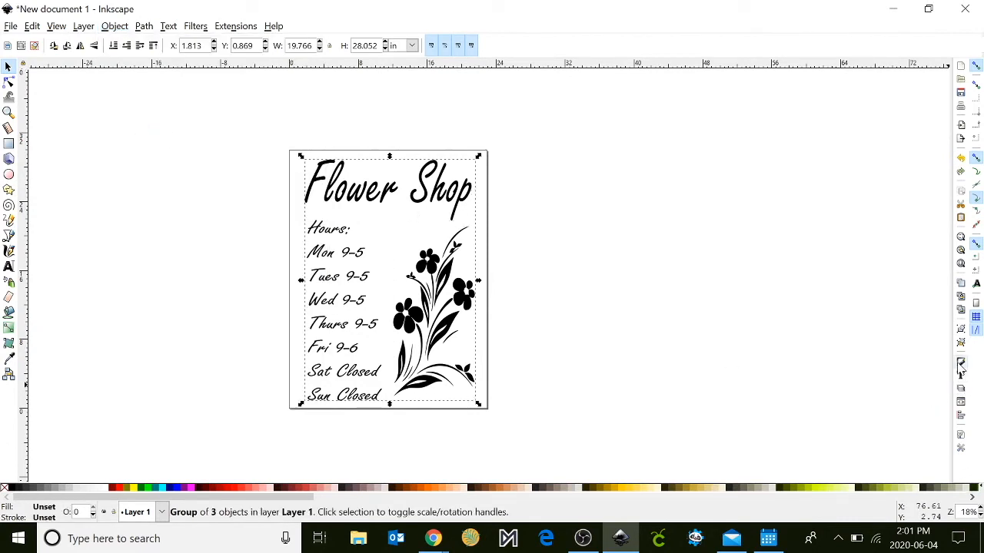
Remove the group's fill and give it a flat black stroke.
left_click(961, 365)
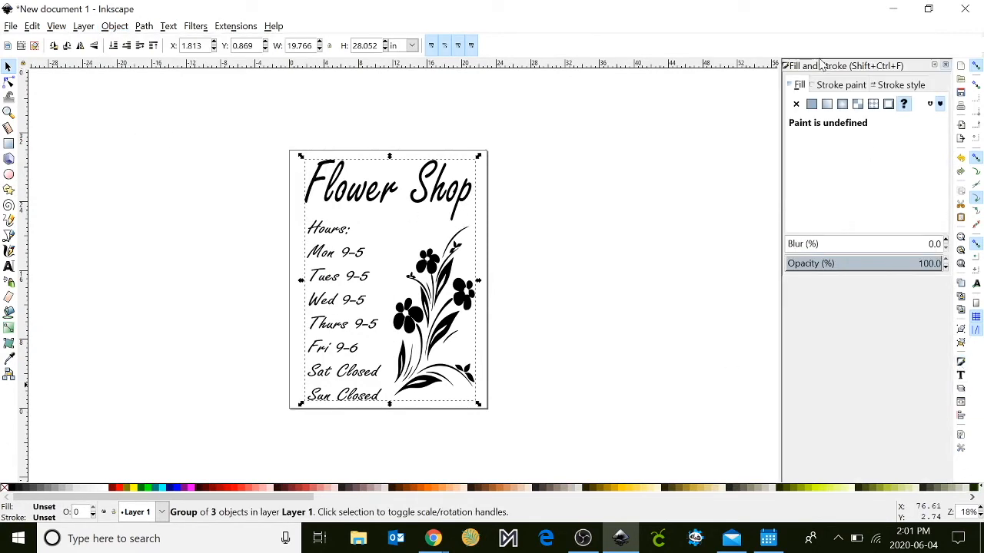
left_click(797, 105)
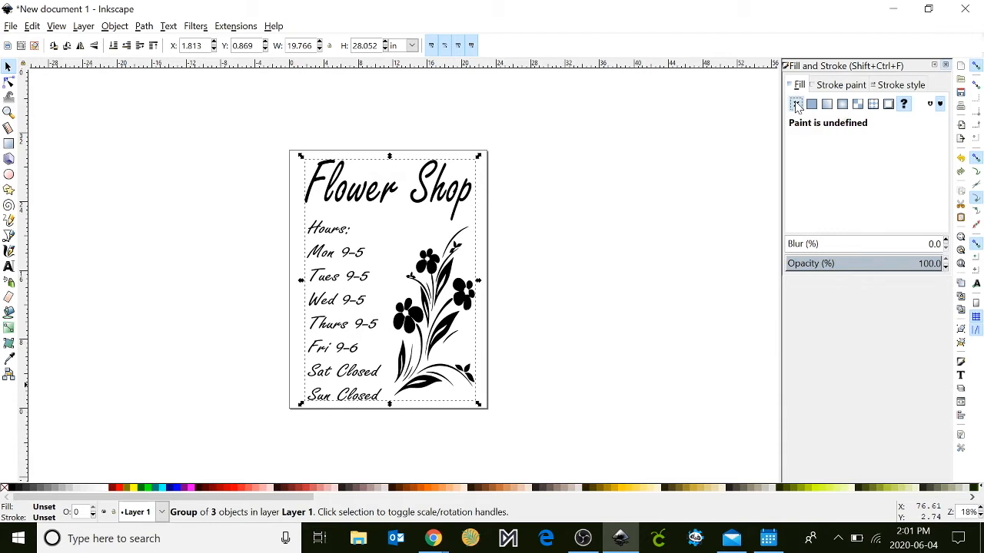
left_click(827, 87)
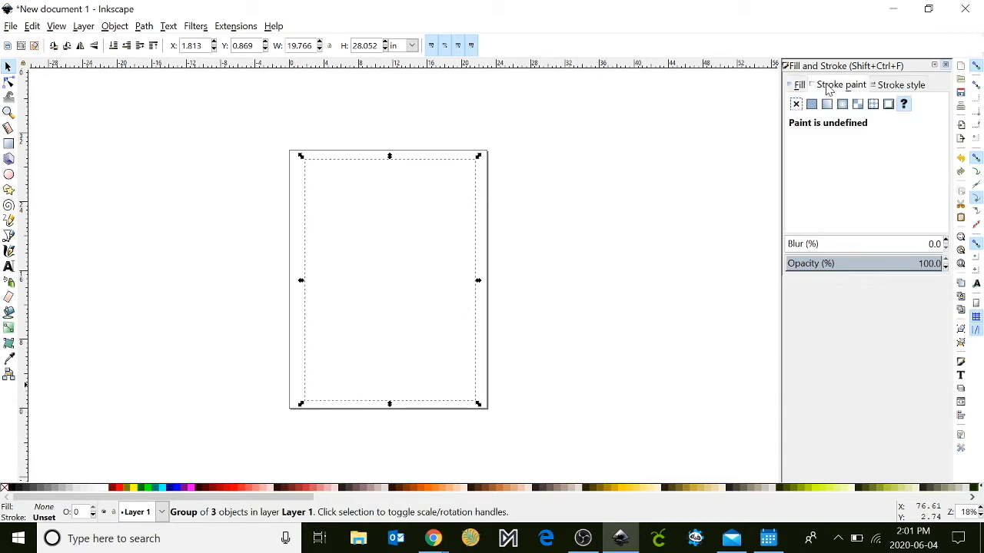
left_click(813, 106)
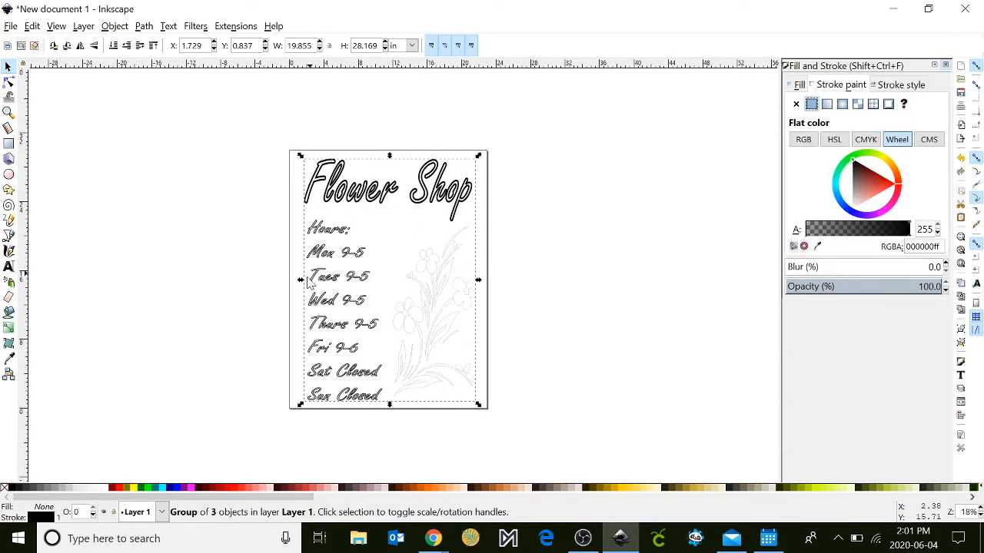
Set the group's stroke width to 0.001 in.
left_click(901, 86)
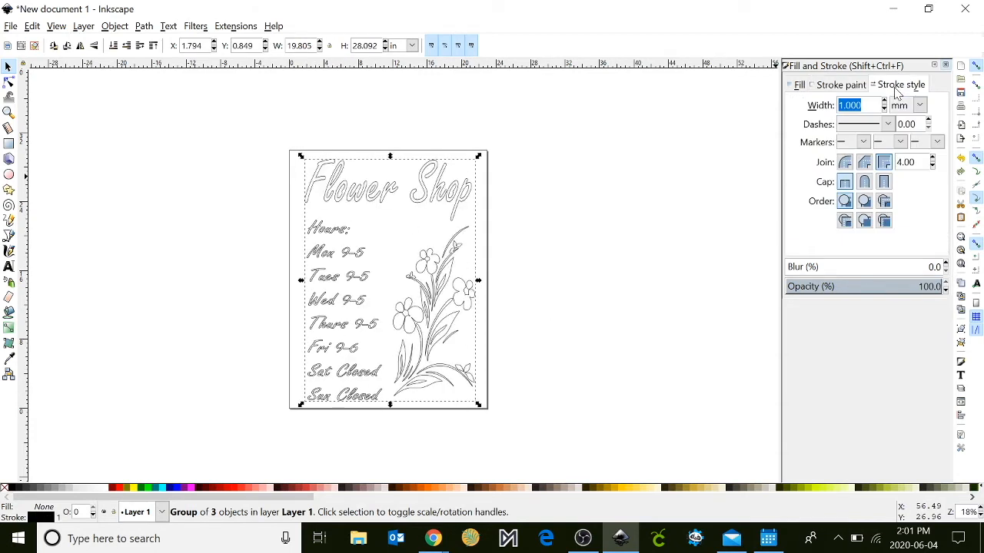
left_click(920, 106)
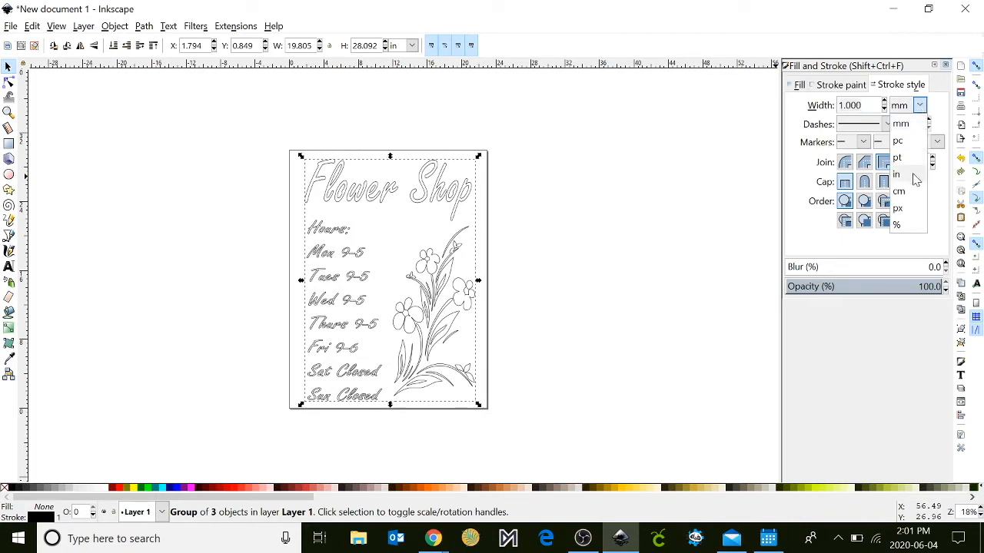
left_click(898, 174)
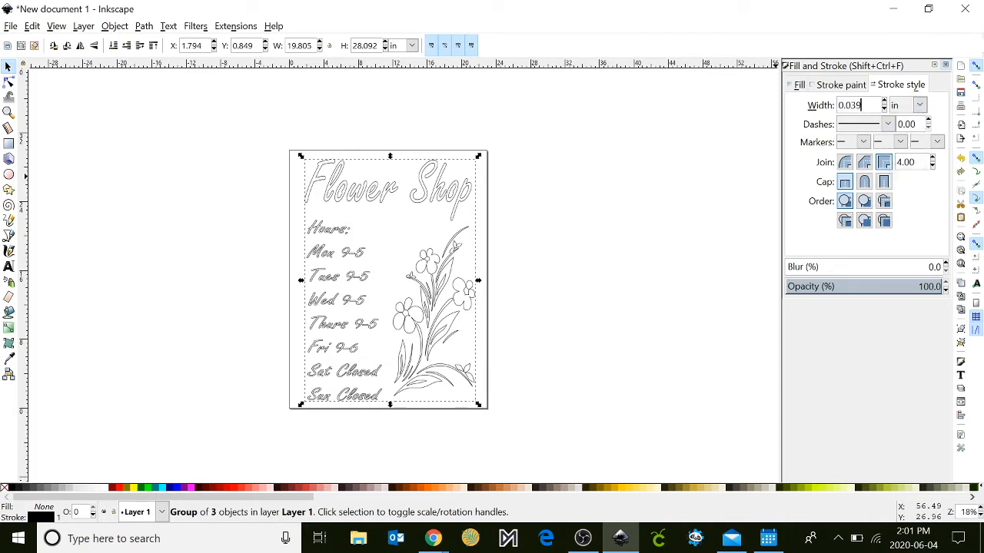
type("01")
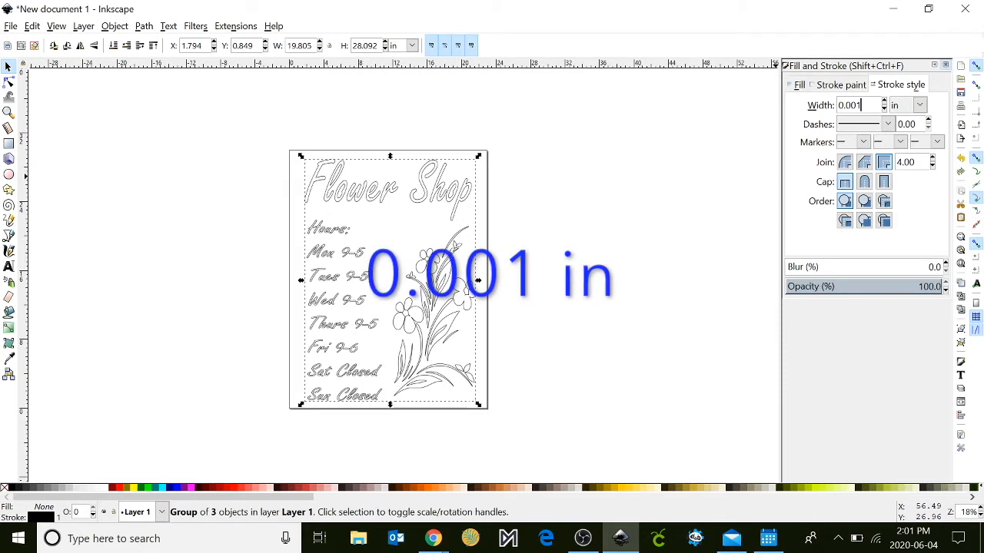
left_click(342, 126)
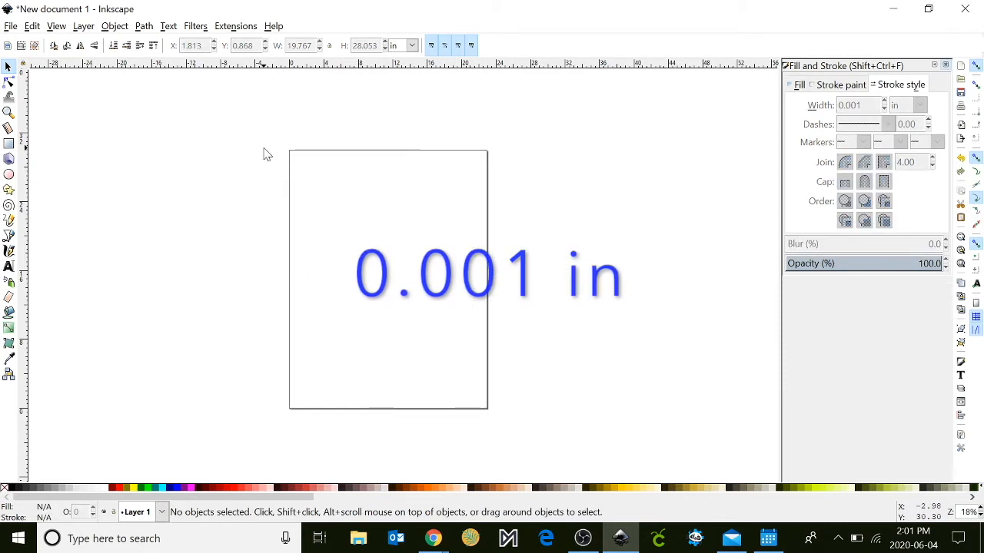
scroll(270, 417, "up", 5)
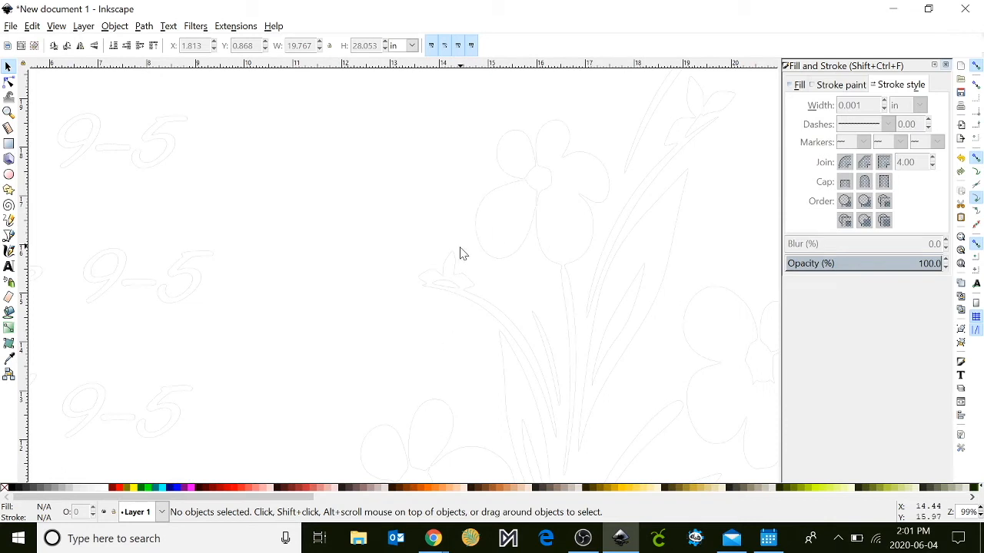
scroll(548, 423, "down", 4)
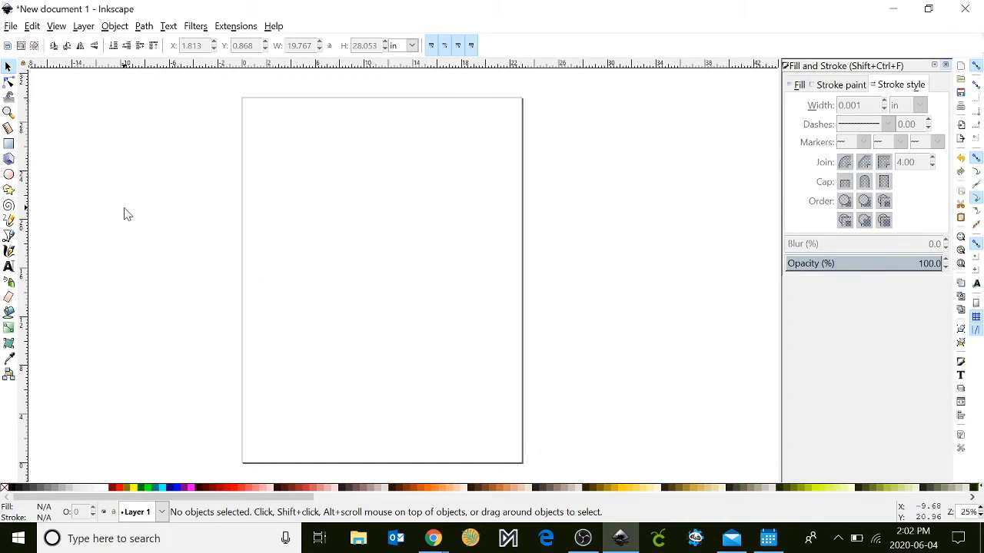
Save the document to the Desktop as "Signage flower" in Inkscape SVG format.
left_click(11, 28)
left_click(37, 136)
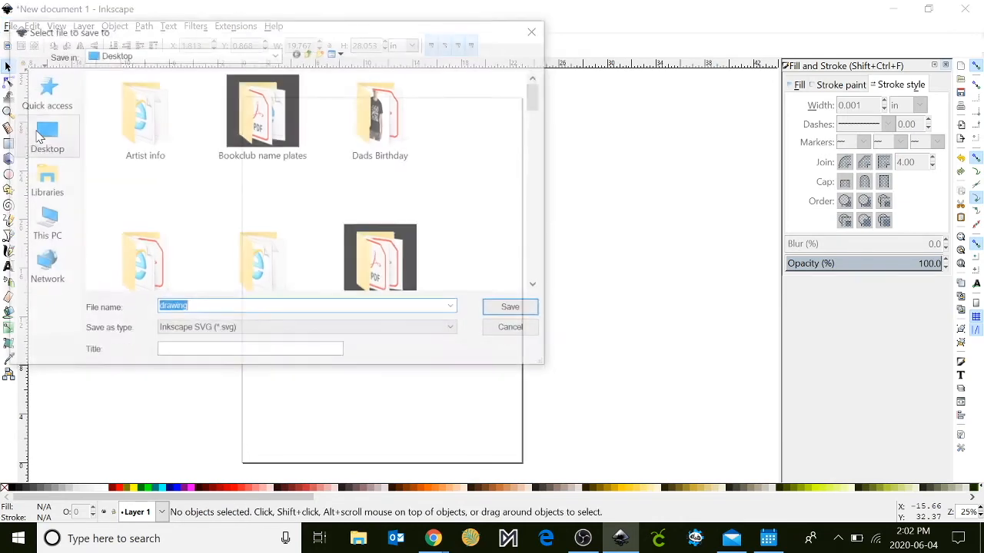
type("Signage flower")
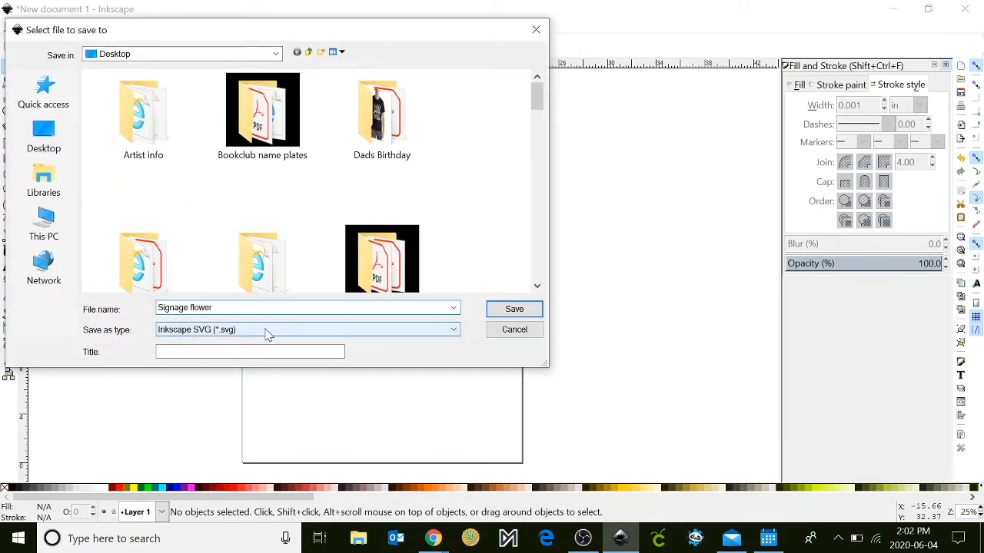
left_click(514, 309)
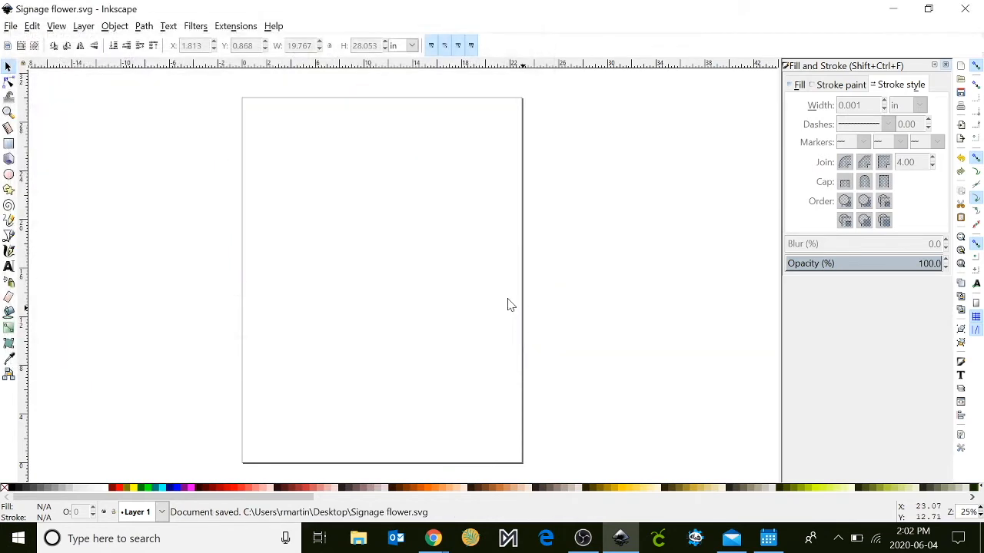
Save the document to the Desktop as "Signage flower" in Portable Document Format (PDF).
left_click(10, 27)
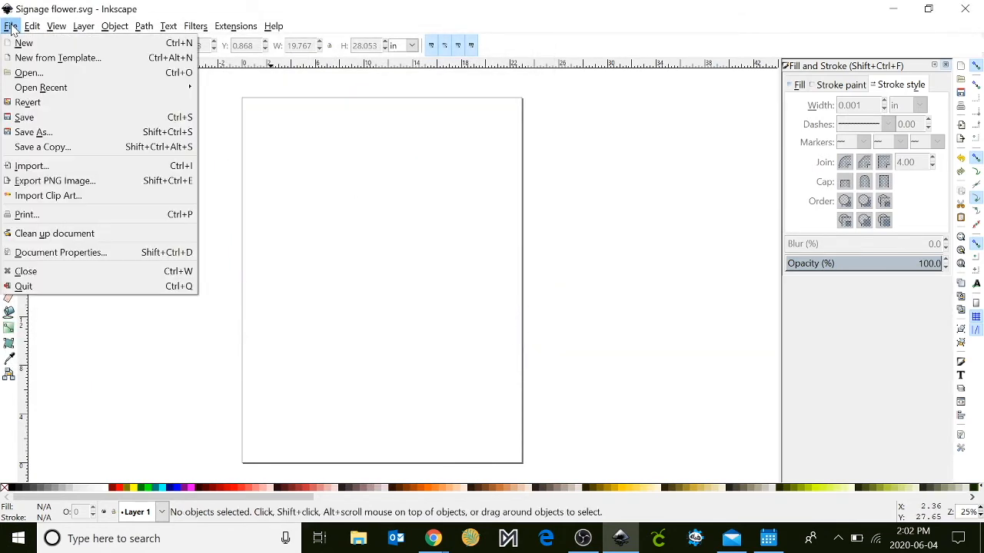
left_click(37, 132)
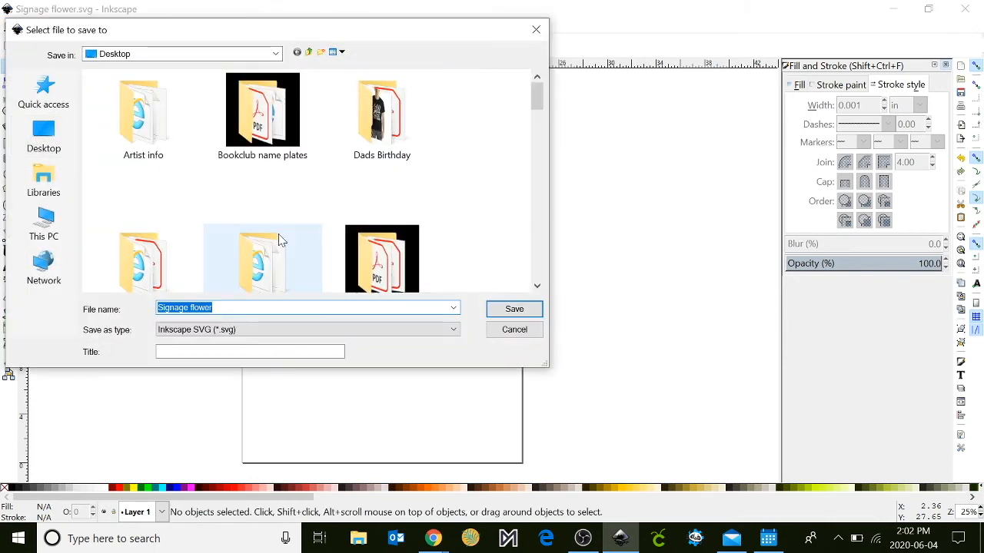
left_click(186, 329)
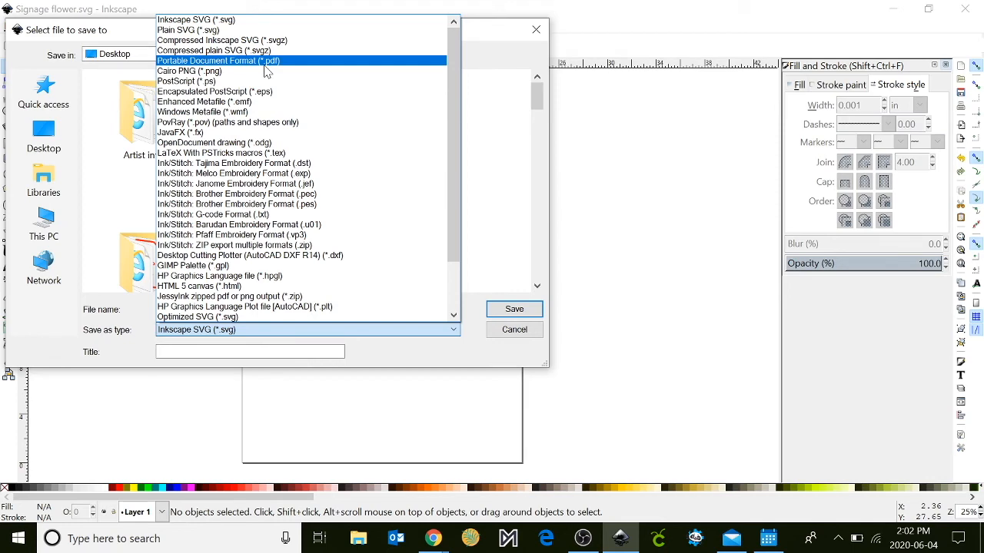
left_click(265, 61)
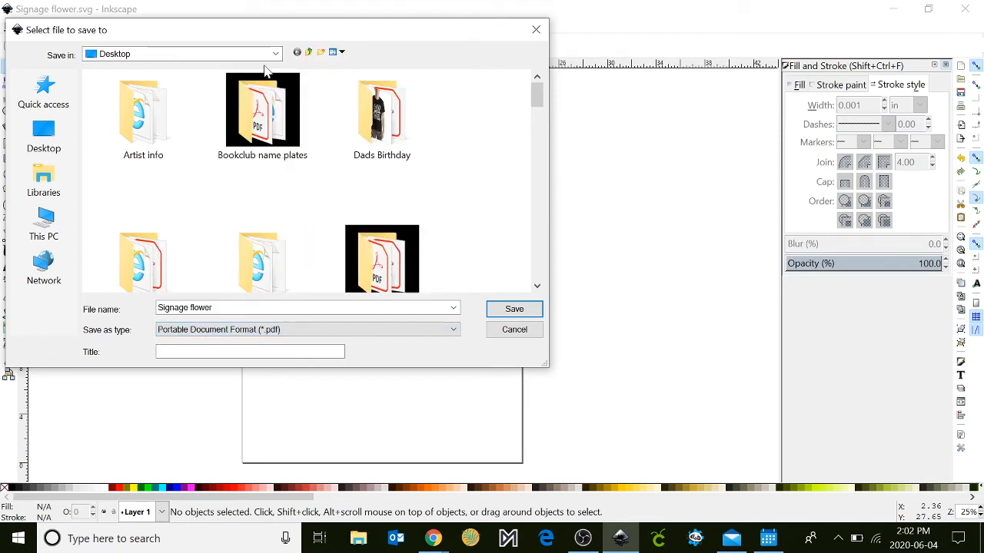
left_click(519, 309)
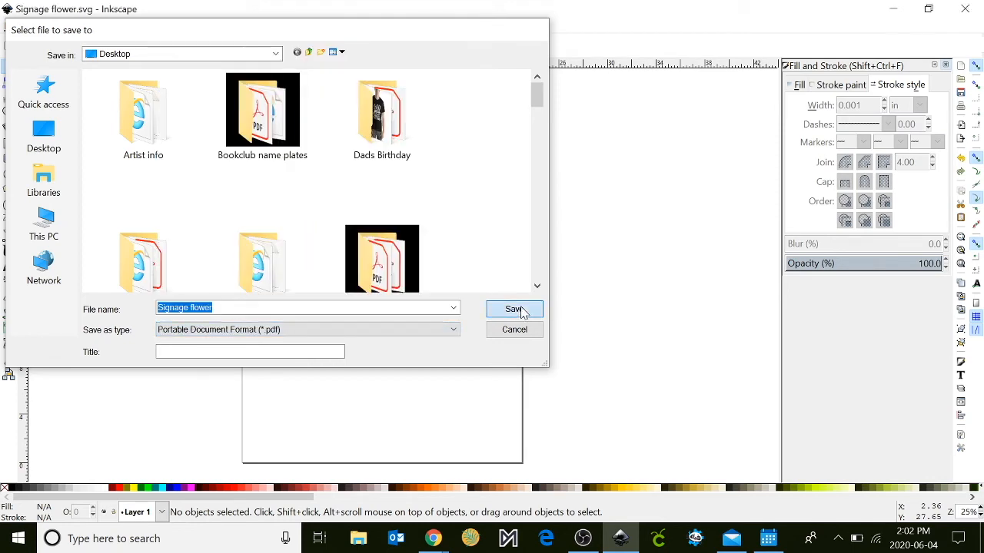
left_click(604, 382)
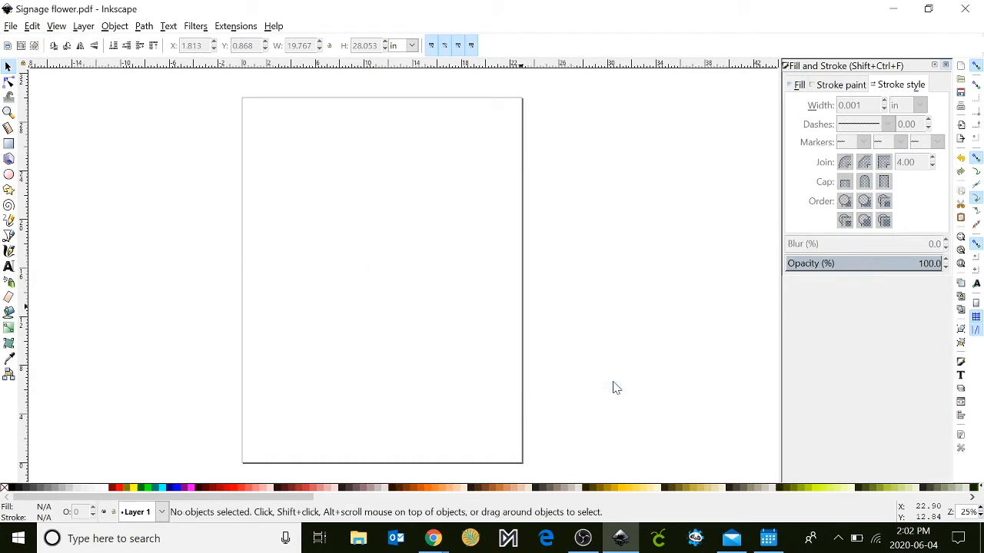
Give the sign group a flat black fill and move it off the page, beyond the page's left edge.
mouse_move(222, 83)
left_mouse_down()
mouse_move(547, 335)
mouse_move(544, 478)
left_mouse_up()
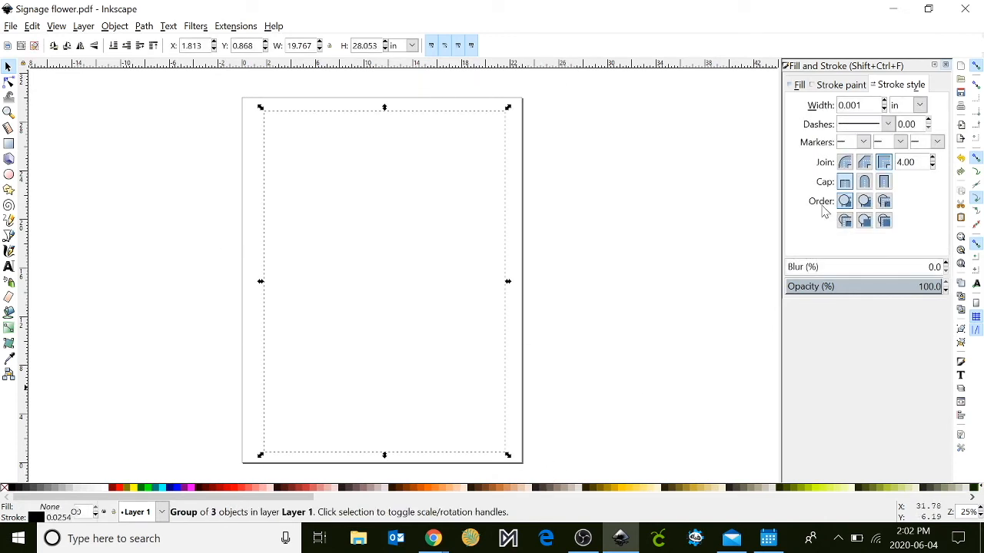
left_click(800, 85)
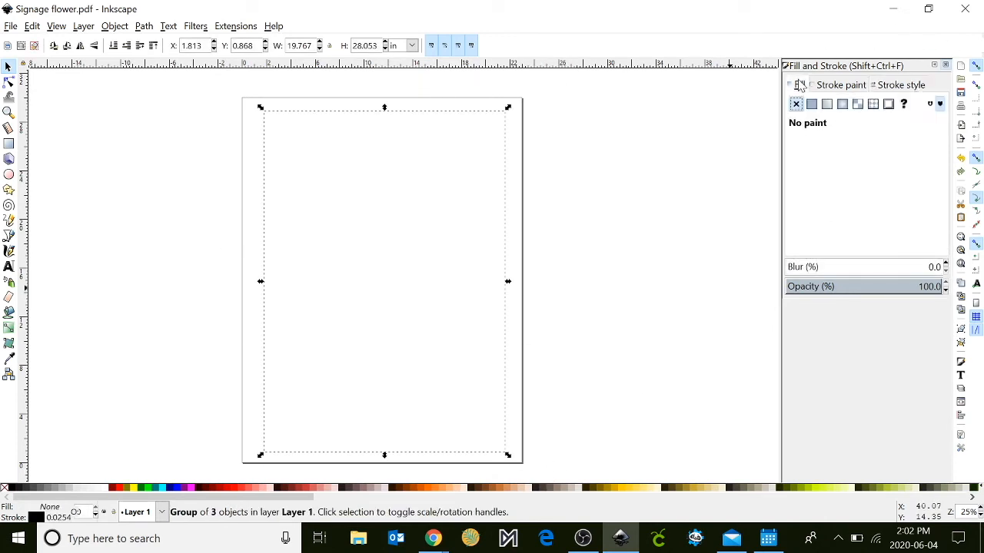
left_click(811, 105)
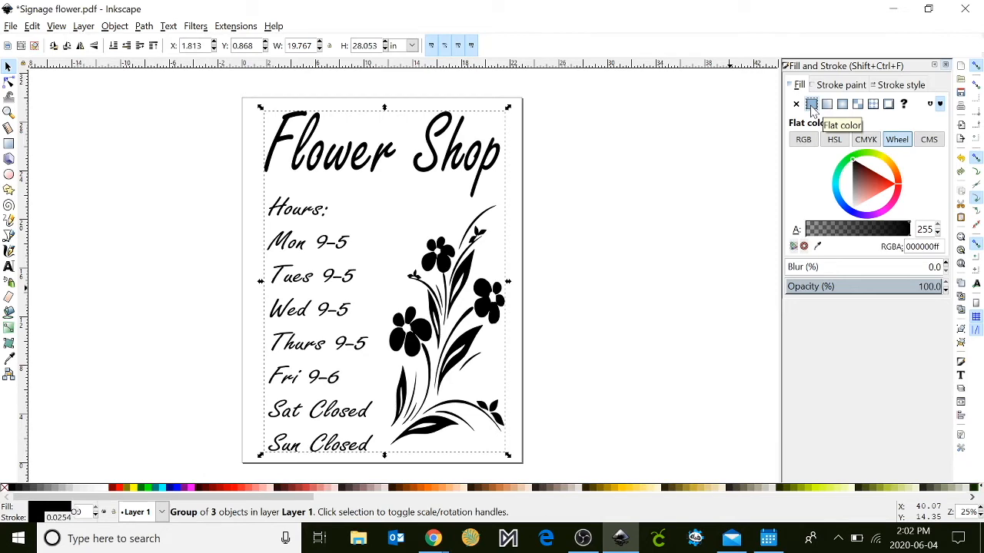
left_click_drag(446, 270, 136, 269)
left_click(322, 147)
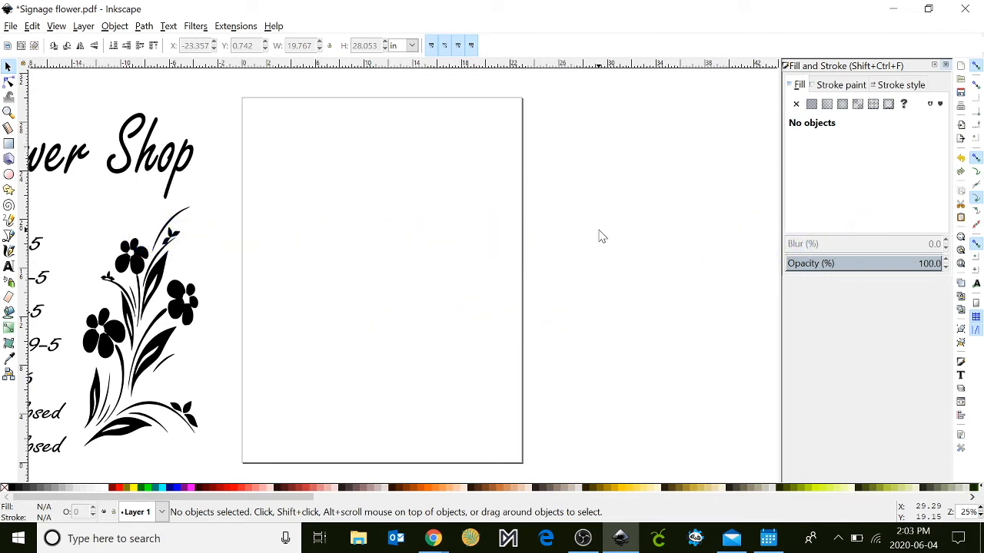
Switch to Chrome and save the standing "Lion PNG" image from pngimg.com to the Desktop as the PNG image lion_PNG23254.
mouse_move(434, 541)
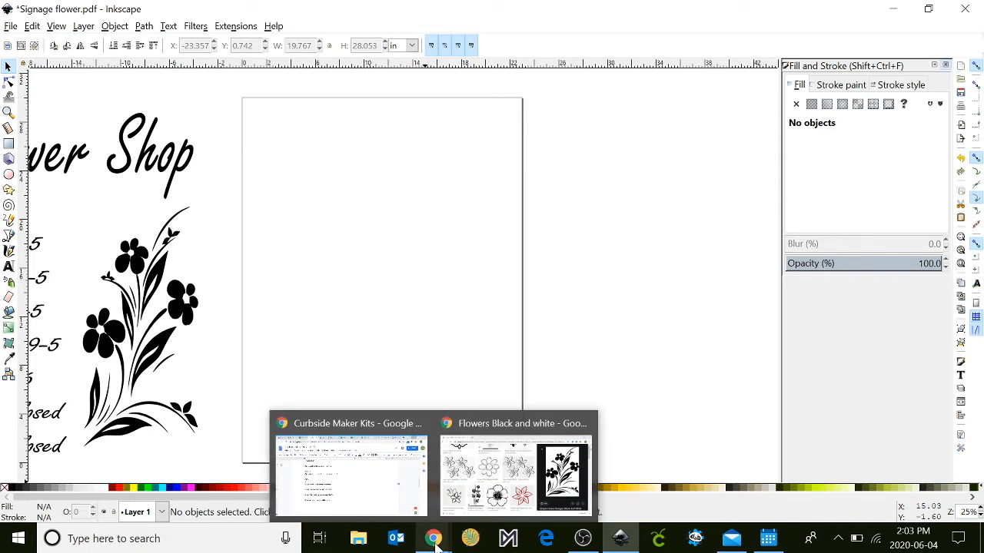
left_click(434, 540)
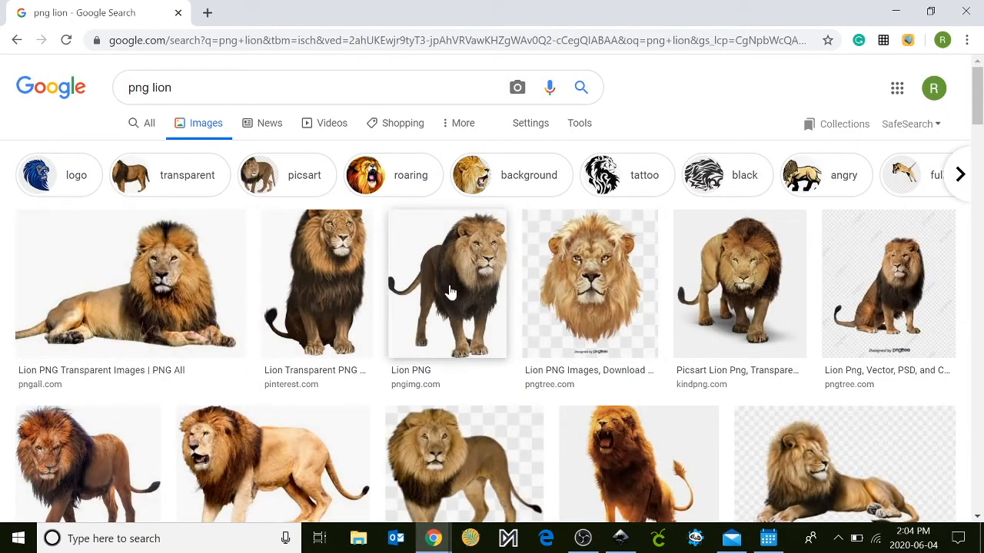
left_click(450, 292)
right_click(675, 311)
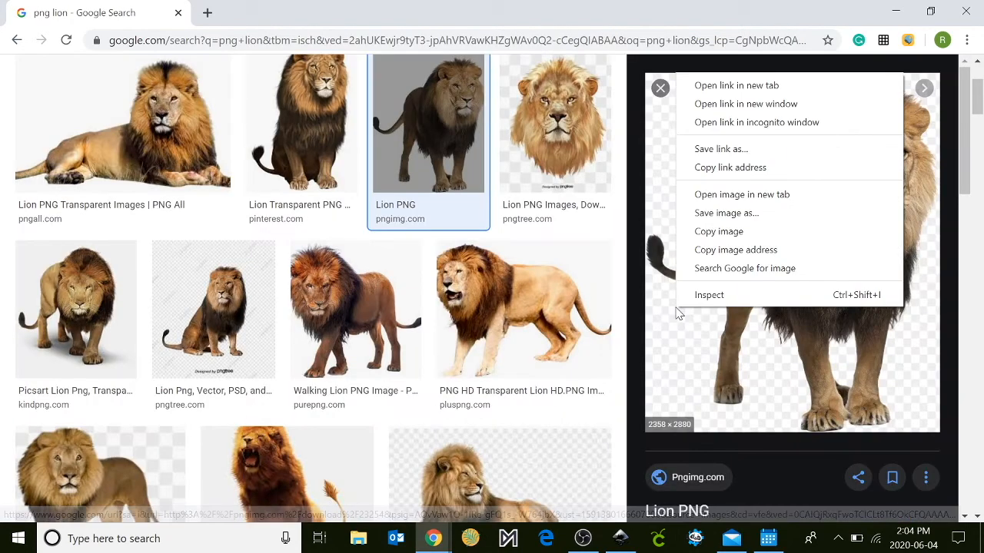
left_click(712, 220)
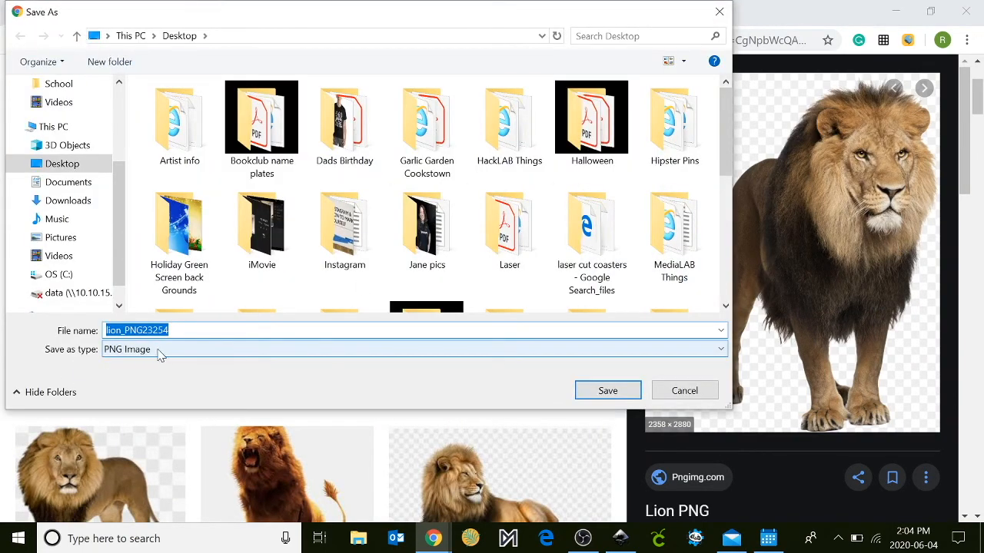
left_click(623, 393)
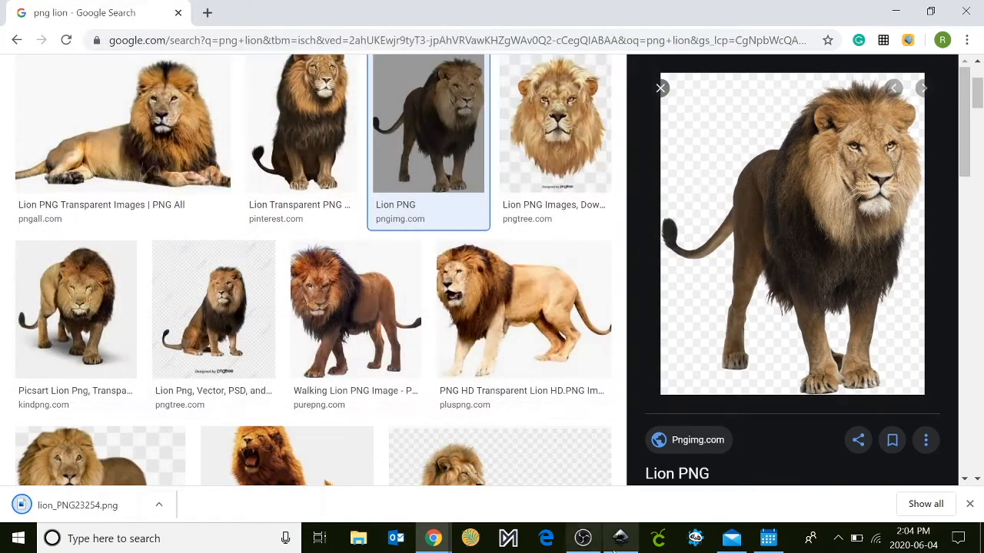
Switch to Inkscape and import the lion PNG from the Desktop as an embedded image with its DPI taken from the file.
left_click(620, 538)
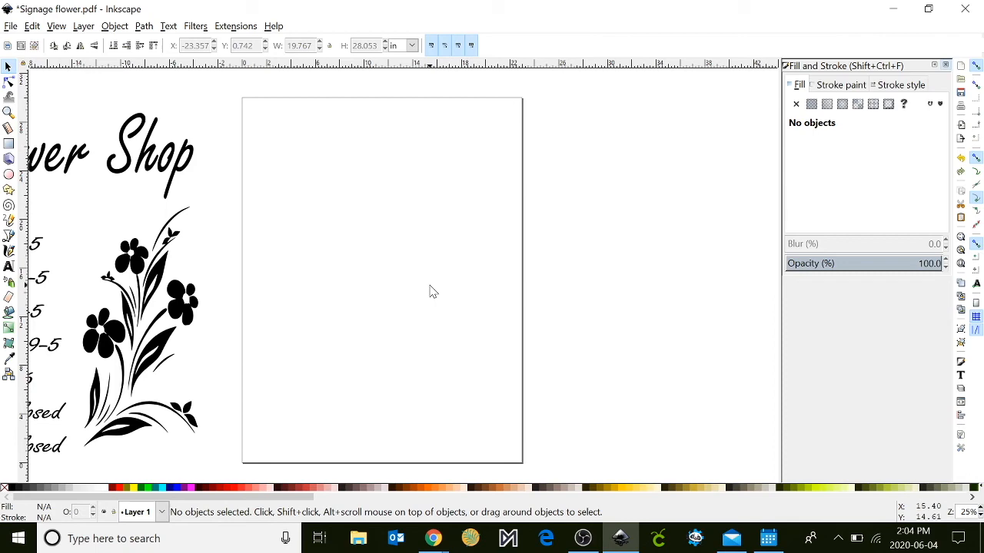
left_click(11, 26)
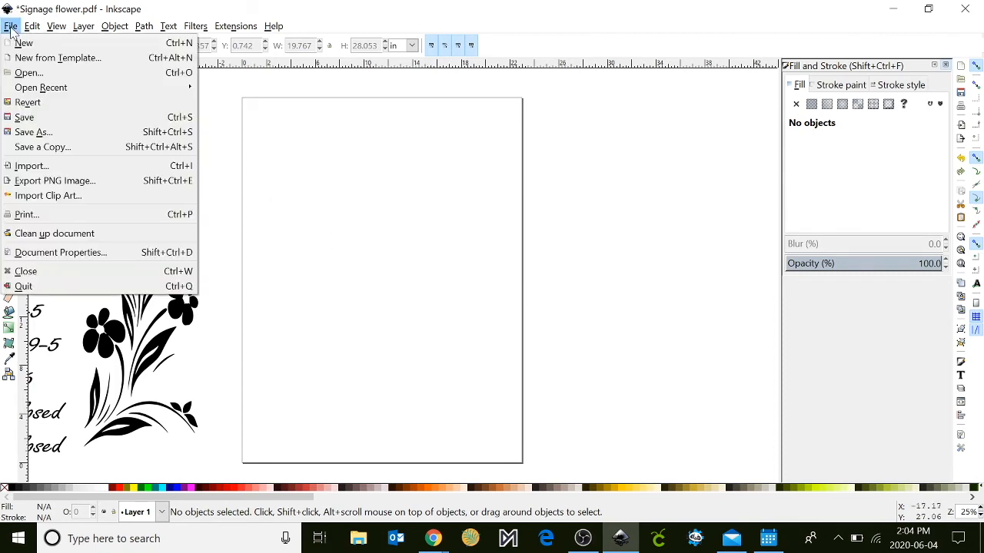
left_click(49, 167)
scroll(355, 260, "down", 2)
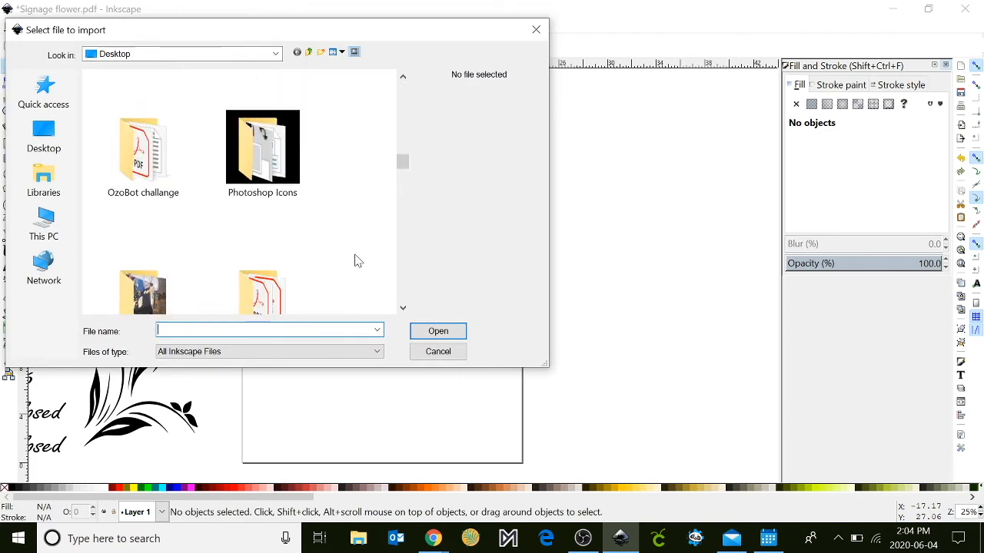
scroll(355, 256, "down", 4)
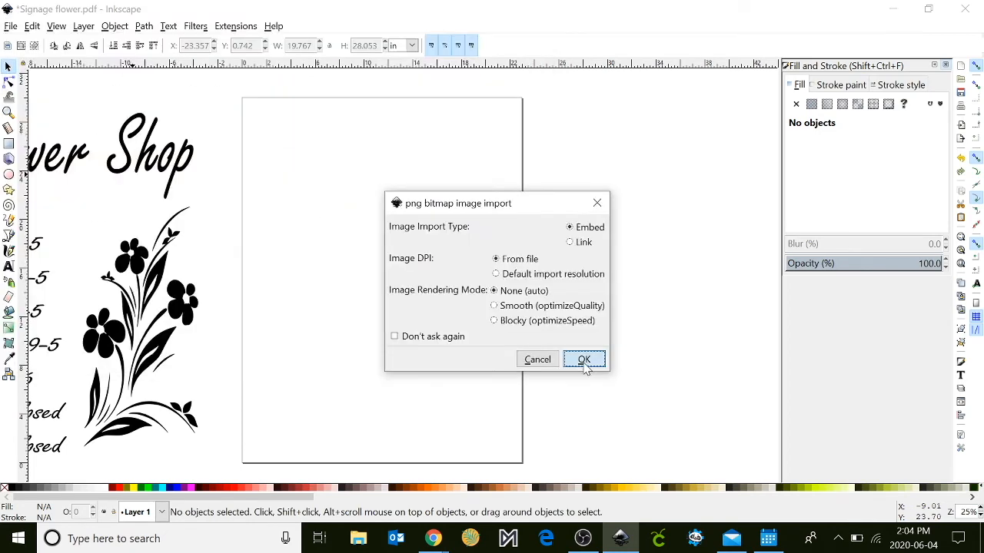
left_click(583, 361)
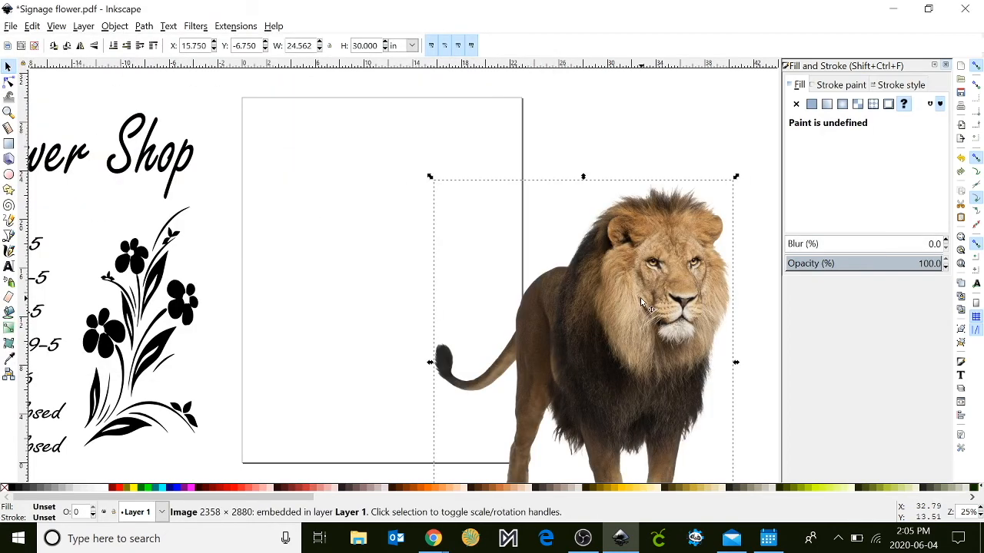
Move the lion image onto the page and scale it down to about 21.4 x 28.6 in so it fits inside.
left_click_drag(640, 298, 571, 236)
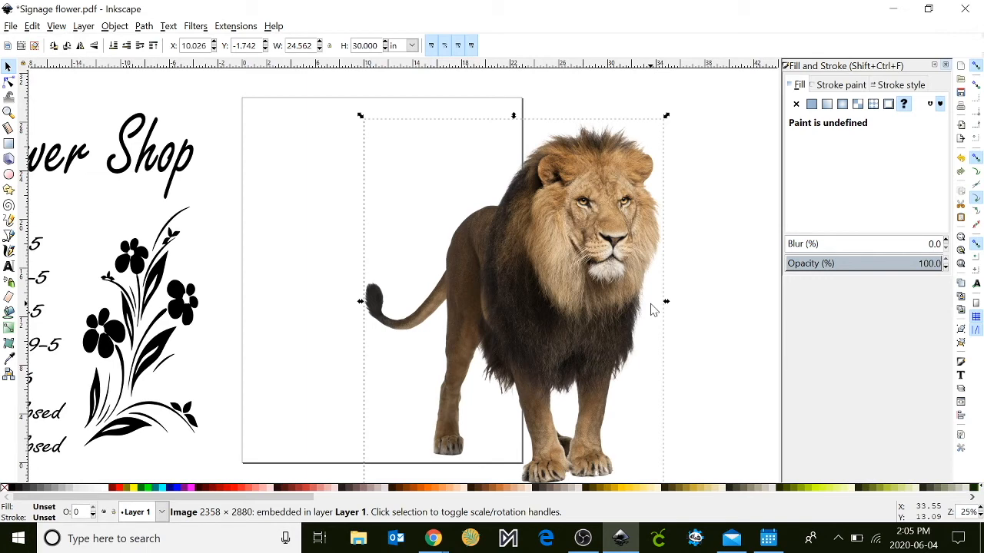
left_click_drag(613, 277, 463, 249)
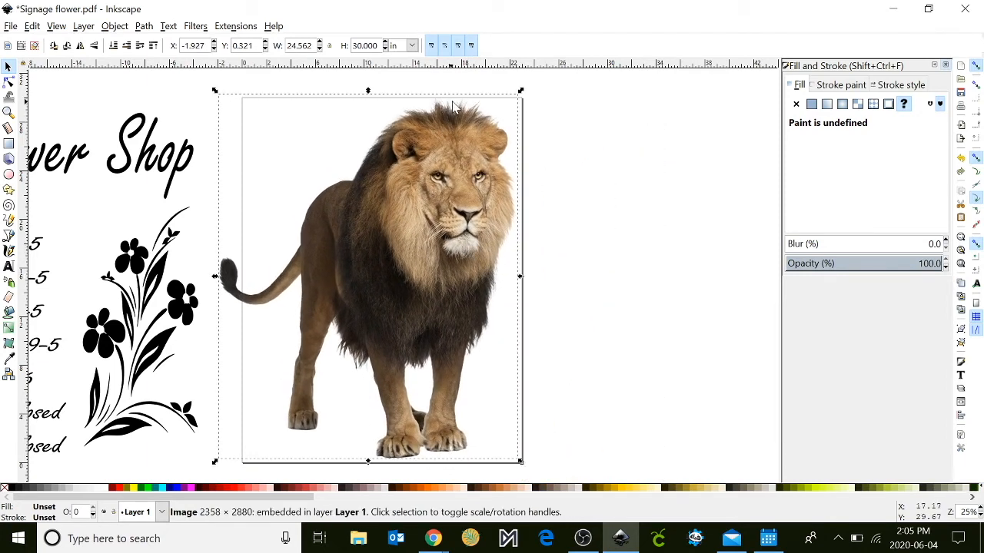
left_click_drag(214, 90, 256, 113)
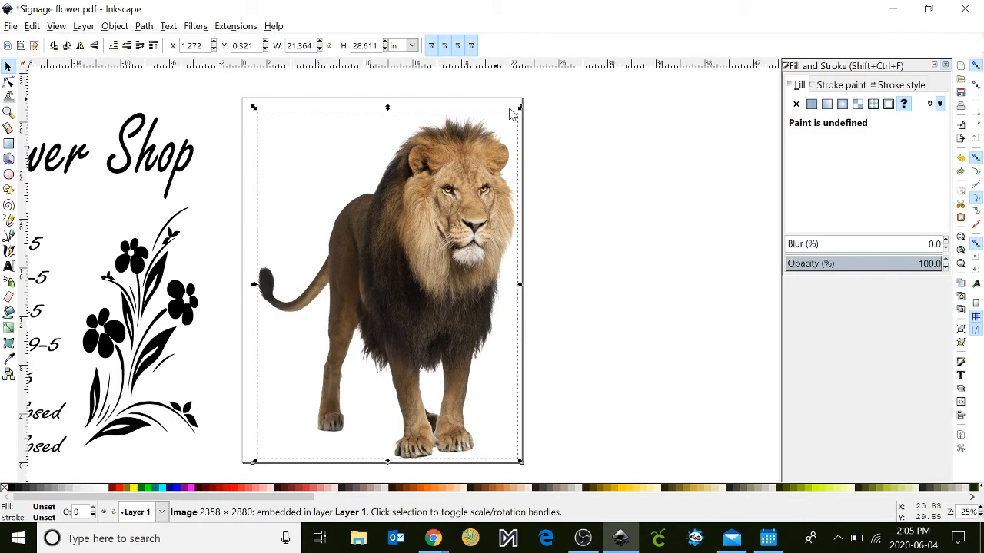
Trace the lion bitmap into a solid silhouette path using a single-scan brightness cutoff with threshold 0.970.
left_click(144, 26)
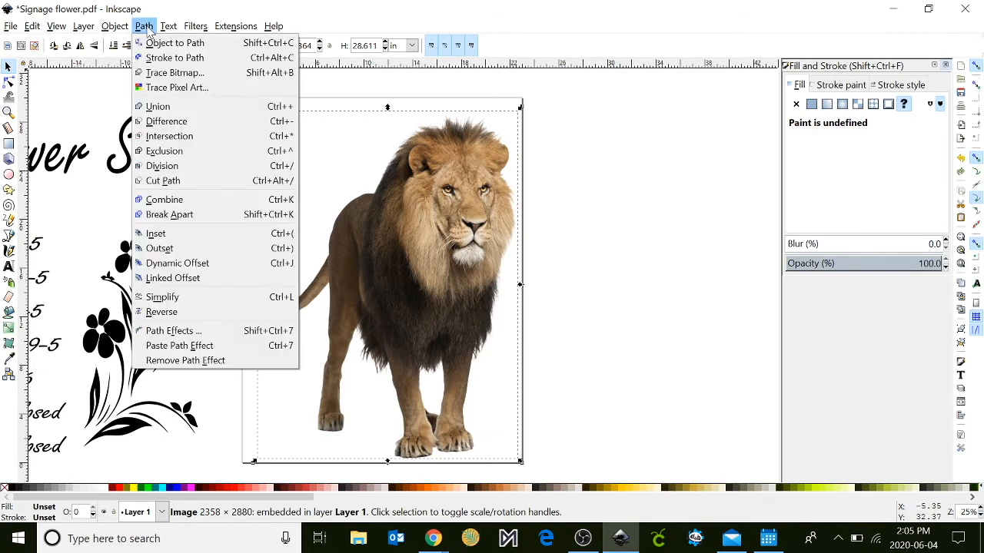
left_click(169, 74)
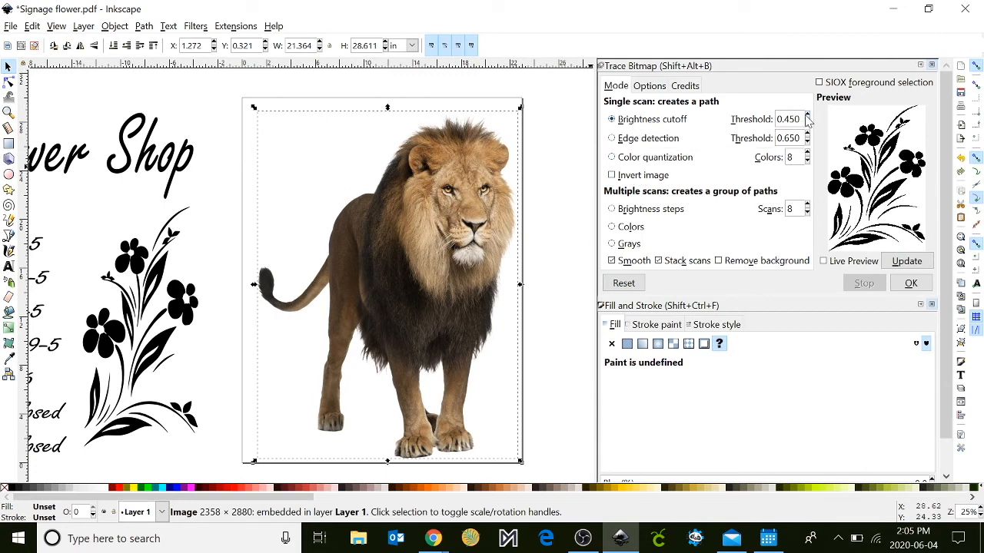
scroll(807, 119, "up", 7)
left_click(913, 262)
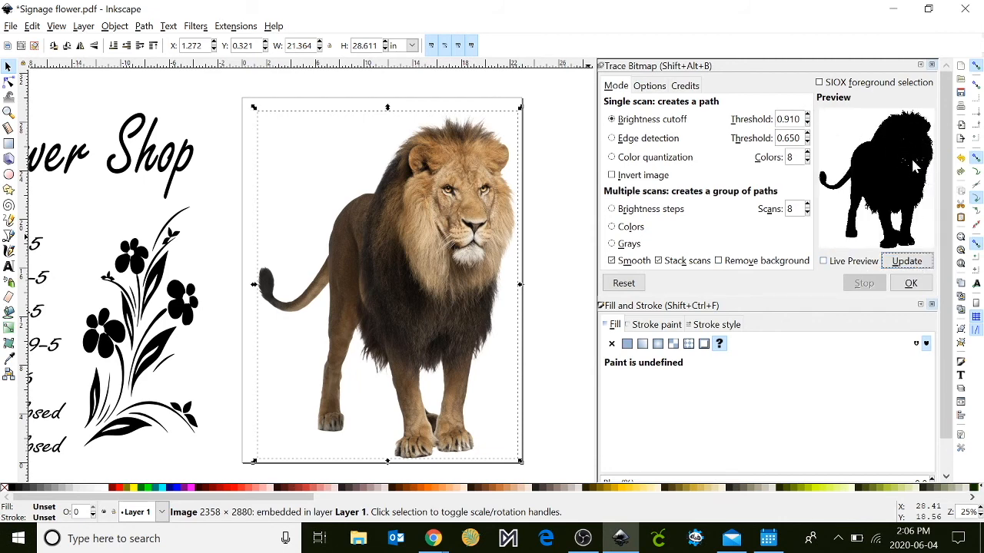
scroll(807, 121, "up", 6)
left_click(910, 283)
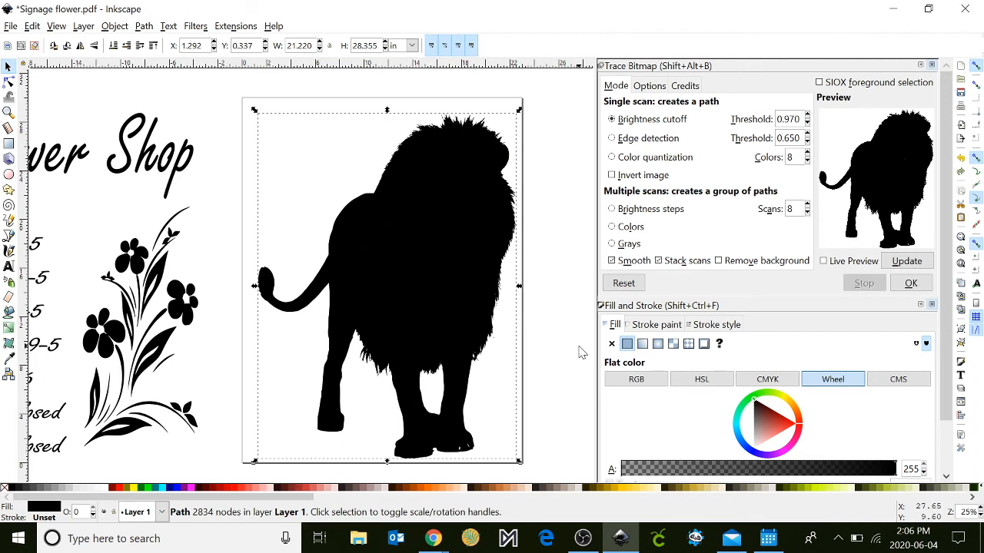
Remove the traced lion path's fill and give it a flat red stroke.
left_click(611, 344)
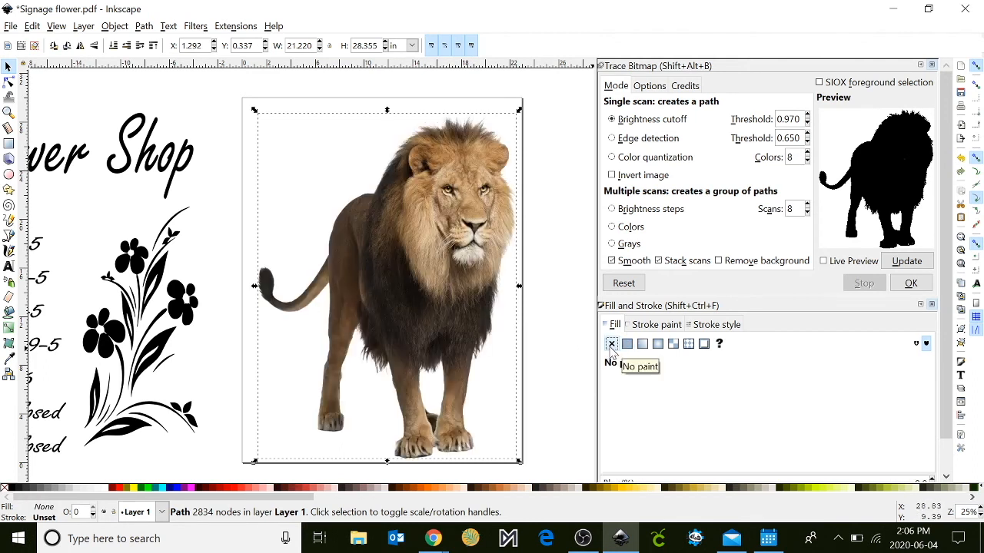
left_click(646, 324)
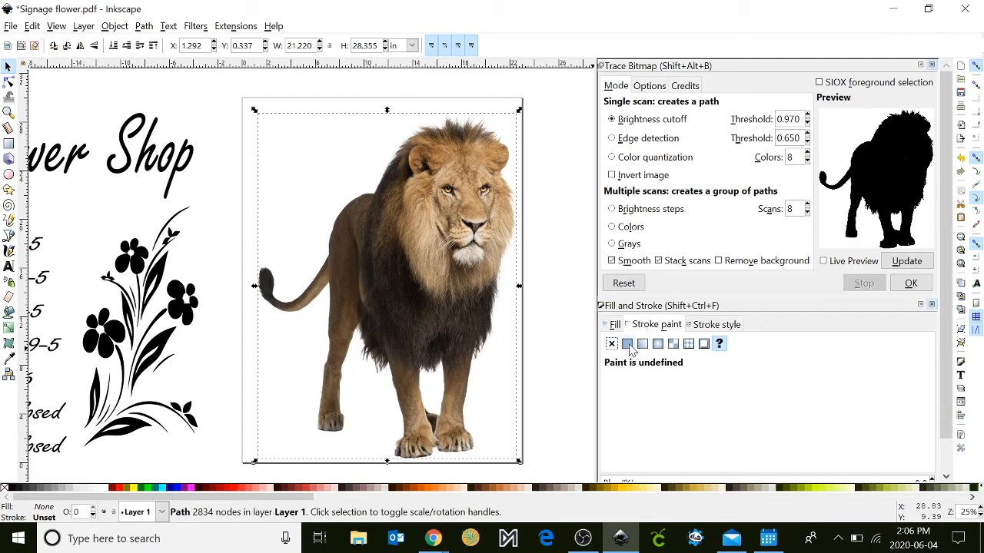
left_click(627, 344)
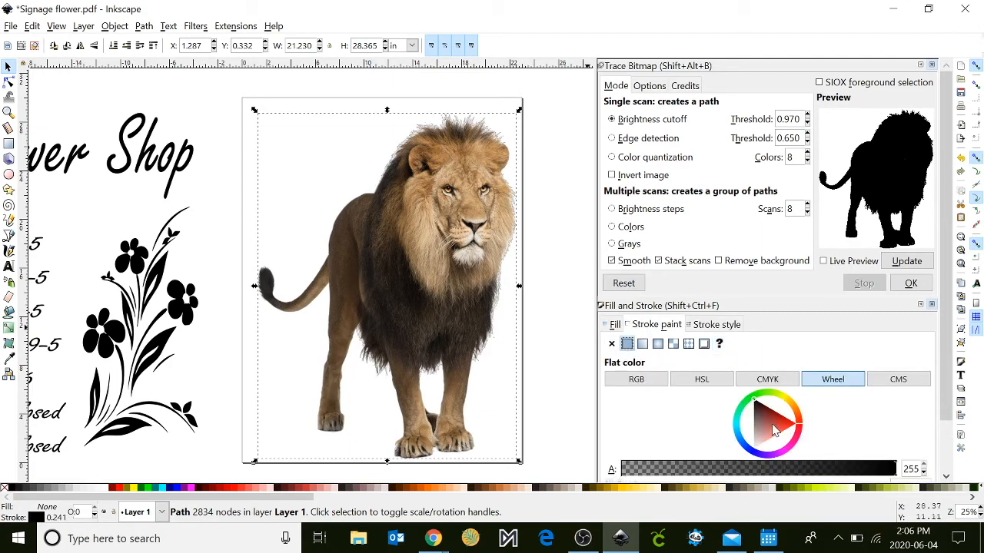
left_click(800, 422)
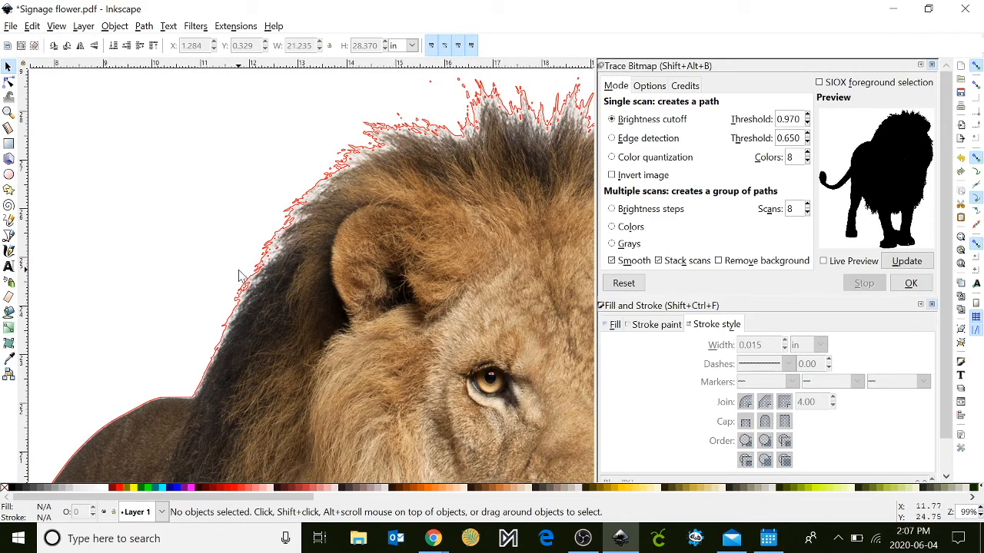
Select the red lion outline and turn it into a dynamic offset.
key("minus")
key("minus")
key("minus")
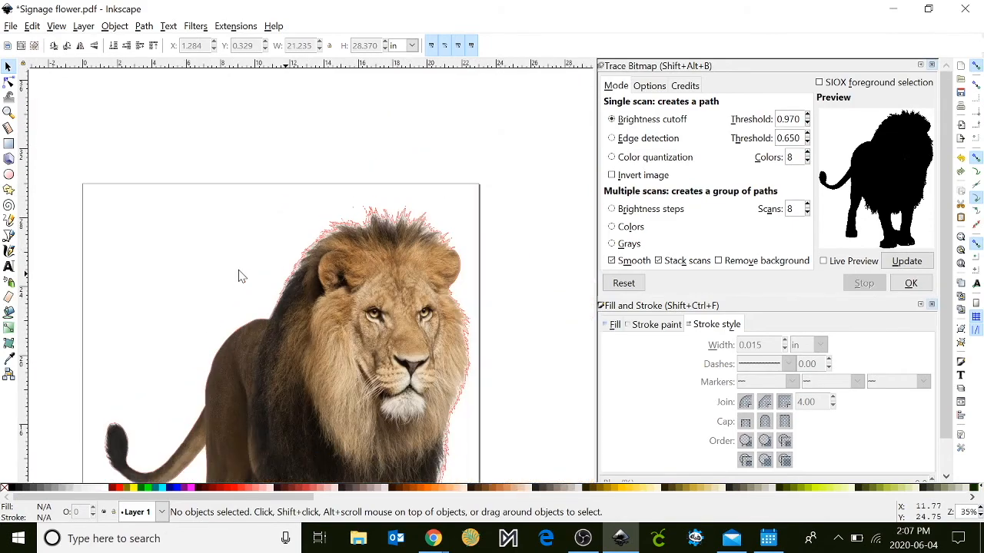
left_click(341, 232)
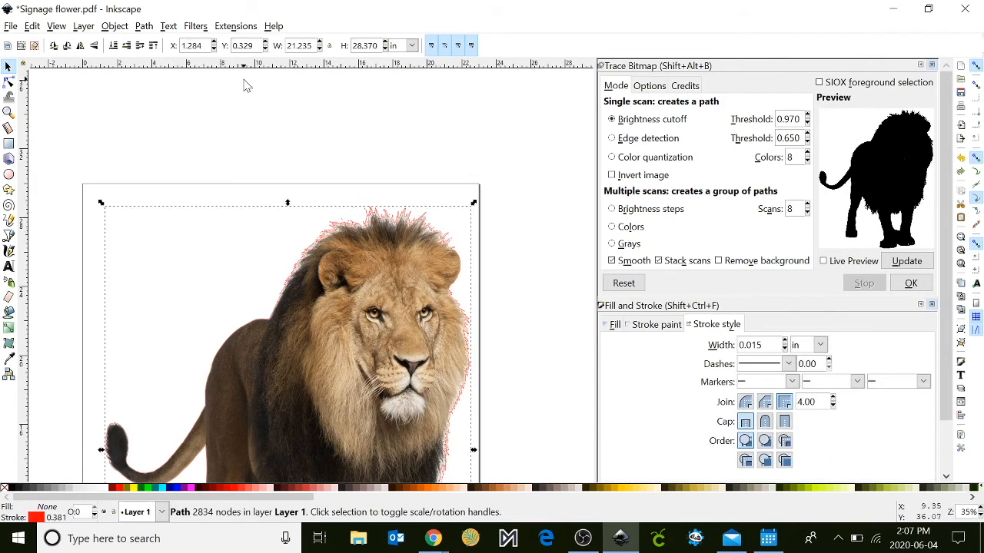
left_click(143, 26)
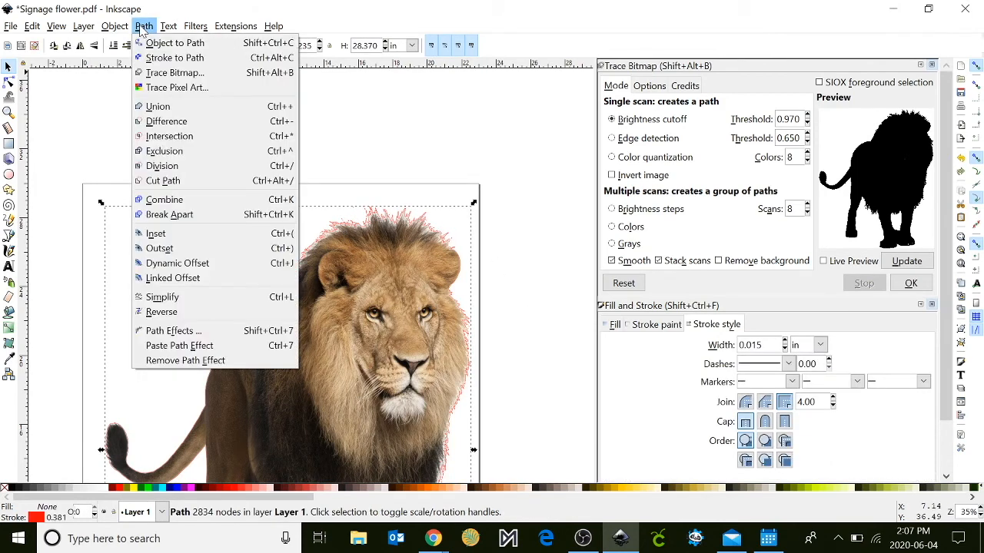
left_click(172, 264)
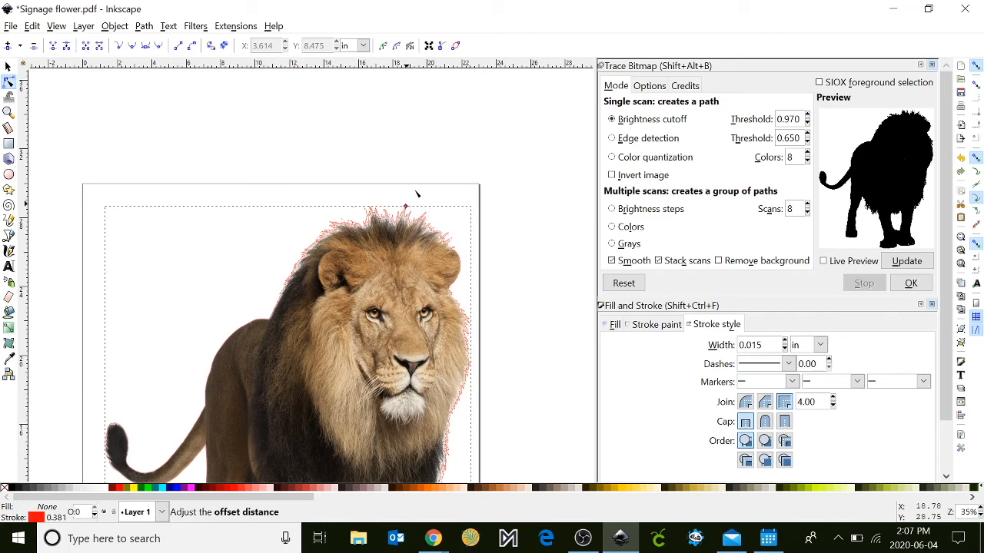
Pull the dynamic offset slightly outward from the lion's silhouette and convert it to an editable path.
left_click_drag(407, 208, 407, 205)
scroll(491, 289, "up", 3)
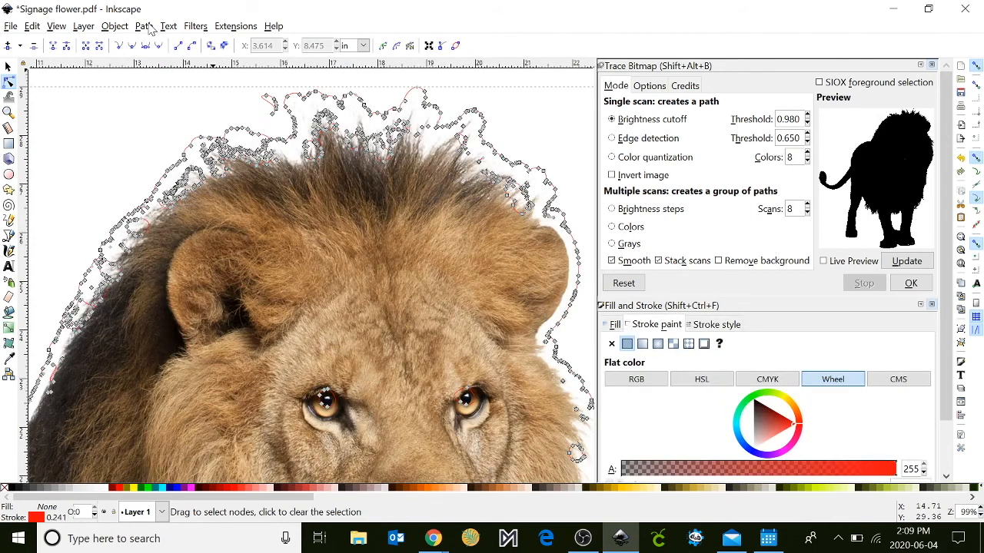
left_click(145, 27)
left_click(151, 42)
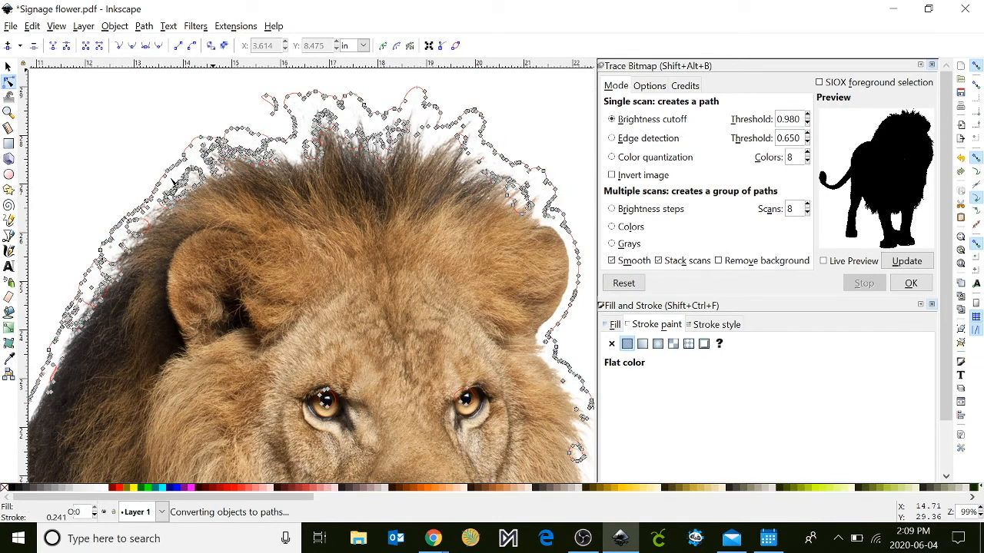
Delete the stray outline nodes at the mane's upper-left edge and the small loops around both of the lion's eyes.
key("s")
left_click(363, 234)
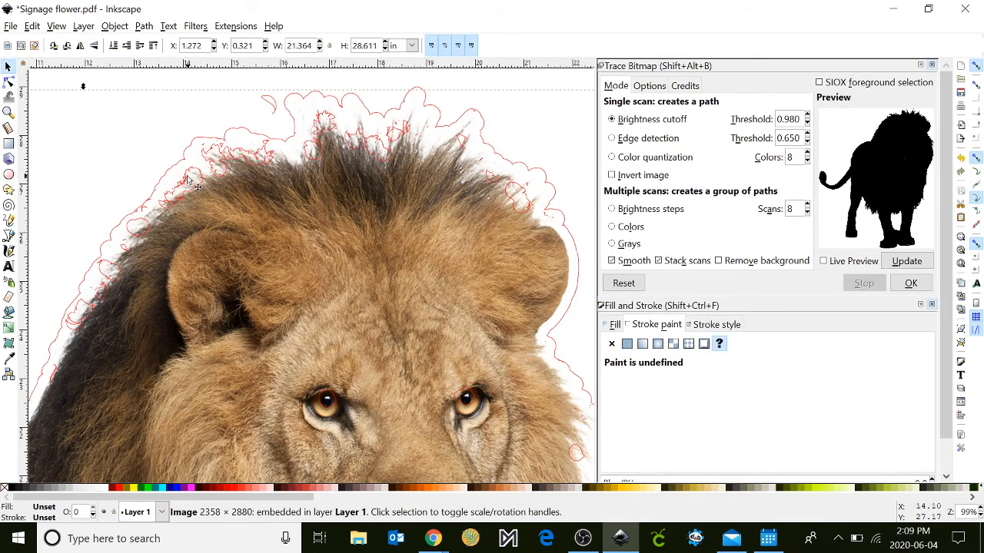
key("n")
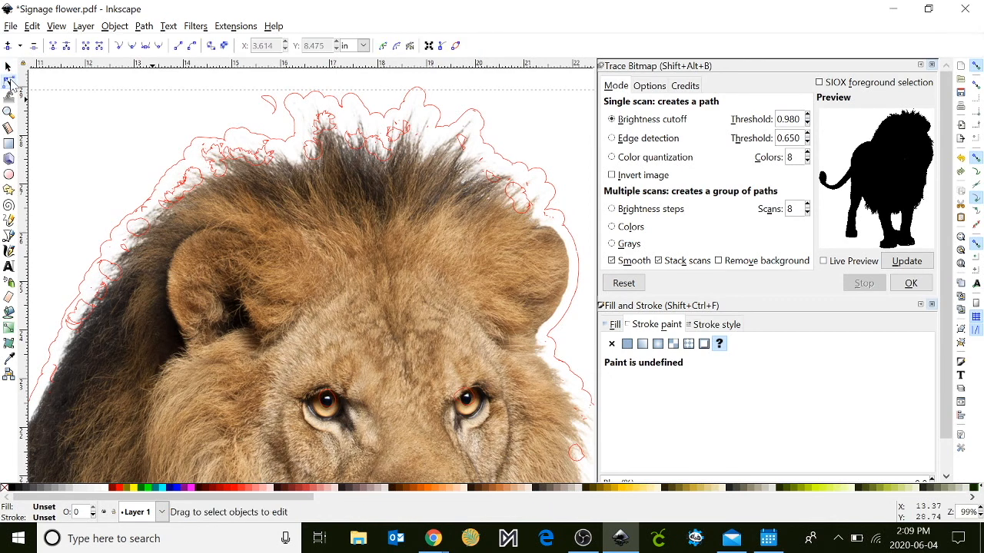
left_click(176, 202)
left_click_drag(226, 212, 178, 164)
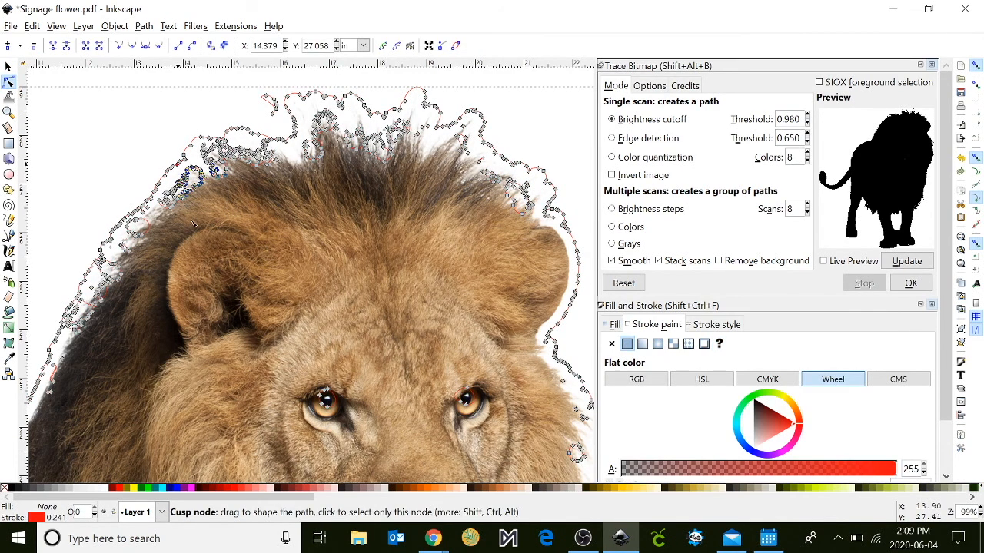
key("Delete")
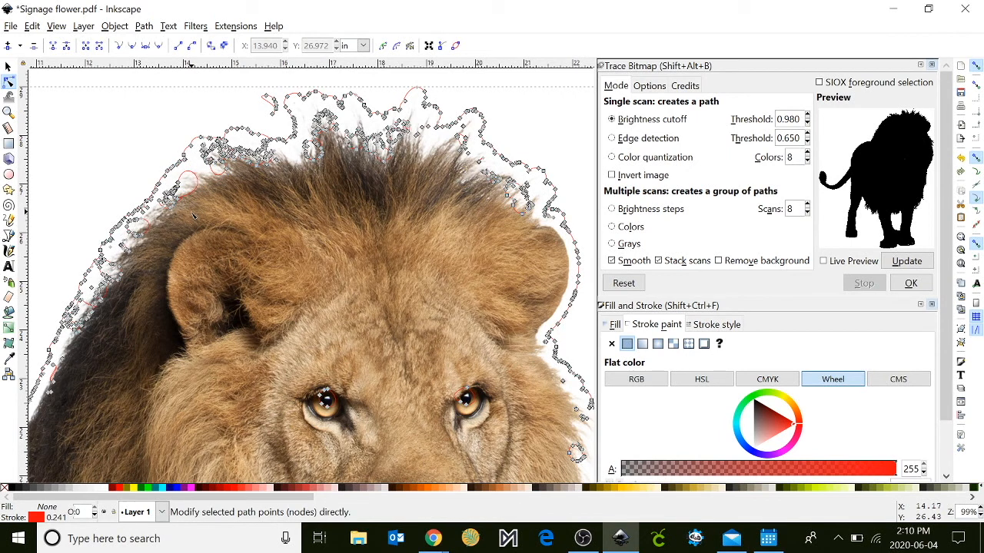
left_click_drag(313, 383, 344, 423)
key("Delete")
left_click_drag(455, 384, 483, 415)
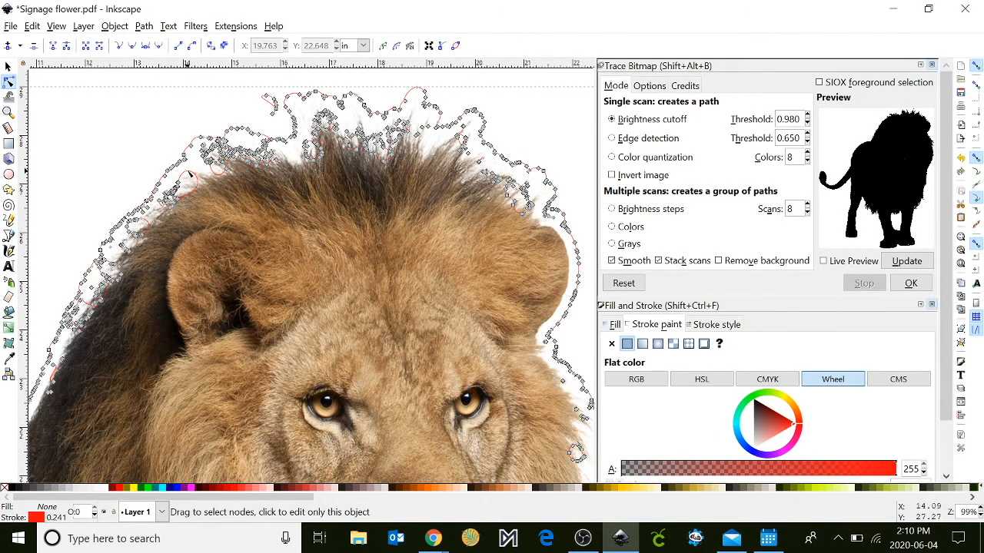
key("Delete")
Delete the jagged inner nodes along the crown and left edge of the lion's mane.
left_click_drag(199, 141, 269, 174)
key("Delete")
left_click_drag(311, 109, 337, 156)
key("Delete")
left_click_drag(159, 203, 140, 211)
key("Delete")
left_click_drag(88, 362, 49, 411)
key("Delete")
Delete the stray inner nodes along the right side of the mane and further down the body.
scroll(538, 276, "down", 4)
left_click_drag(555, 267, 591, 361)
key("Delete")
scroll(499, 461, "right", 7)
scroll(377, 373, "down", 9)
left_click_drag(385, 308, 318, 390)
key("Delete")
scroll(331, 369, "down", 10)
key("Delete")
Delete the surplus outline nodes under the belly and around the lion's front legs.
scroll(340, 427, "down", 12)
left_click_drag(235, 338, 315, 381)
key("Delete")
scroll(230, 292, "up", 7)
scroll(167, 215, "left", 8)
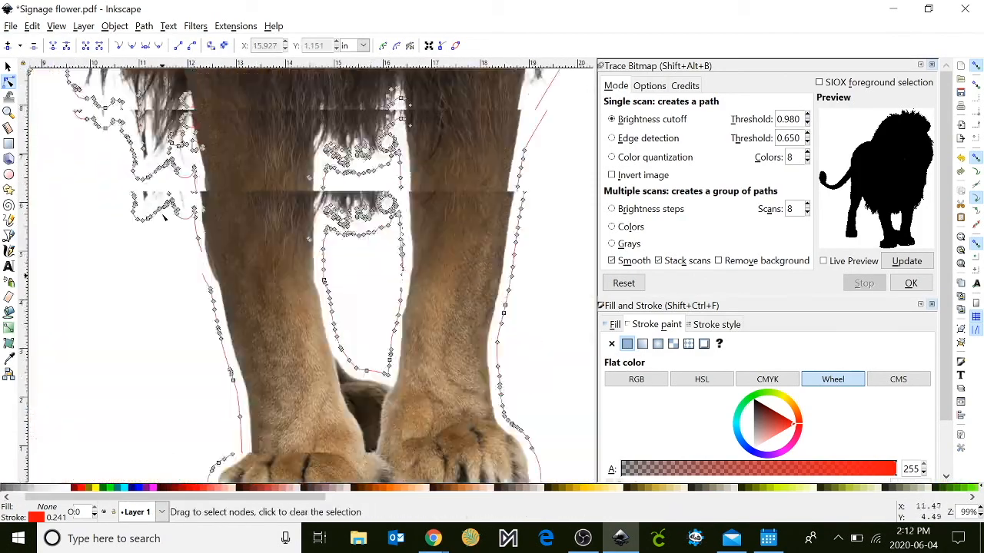
left_click_drag(157, 254, 203, 314)
key("Delete")
Remove the leftover nodes at the mane's upper left and insert one node there, moved slightly outward to shape the curve.
scroll(246, 277, "up", 20)
scroll(297, 253, "right", 3)
left_click_drag(299, 253, 198, 141)
key("Delete")
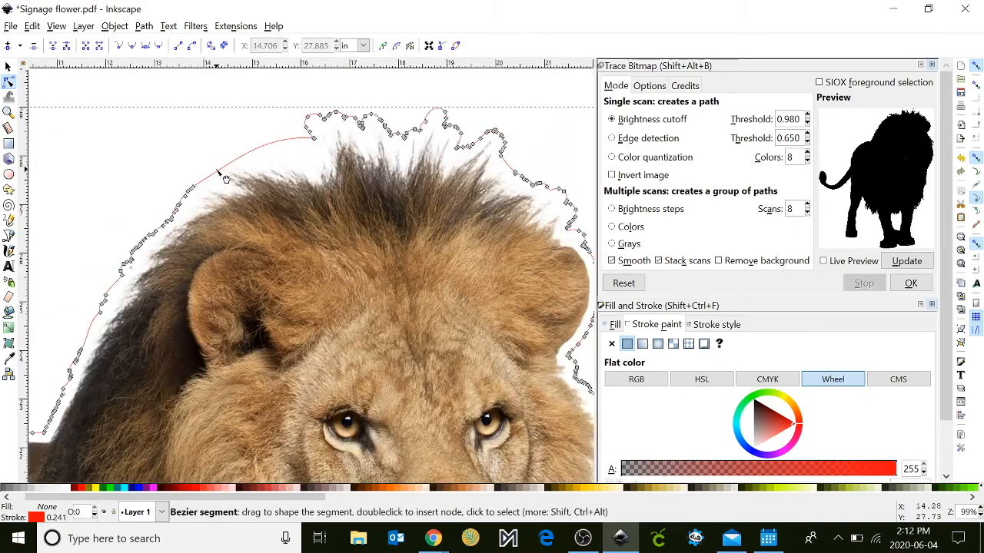
left_click(217, 172)
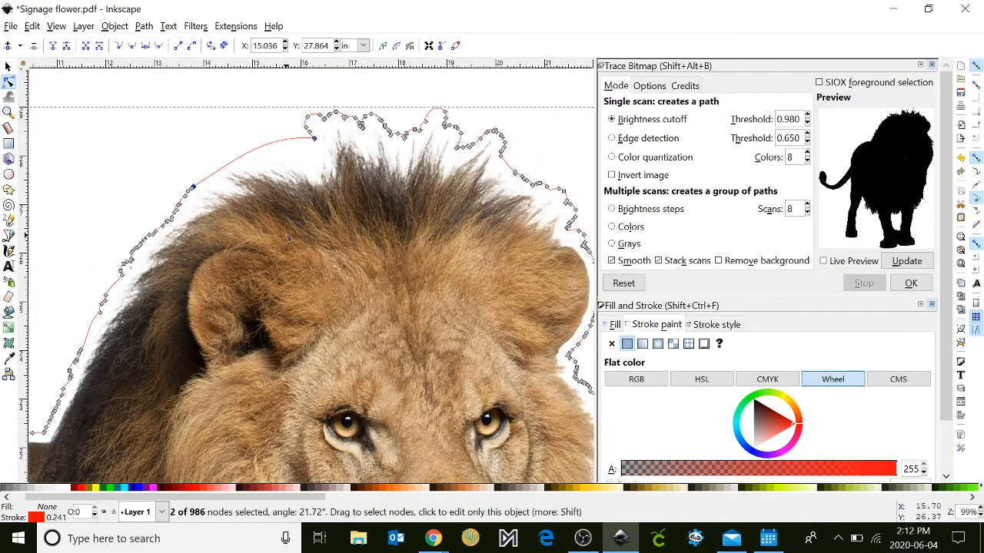
double_click(235, 161)
mouse_move(235, 161)
left_mouse_down()
mouse_move(223, 133)
mouse_move(250, 165)
mouse_move(227, 158)
left_mouse_up()
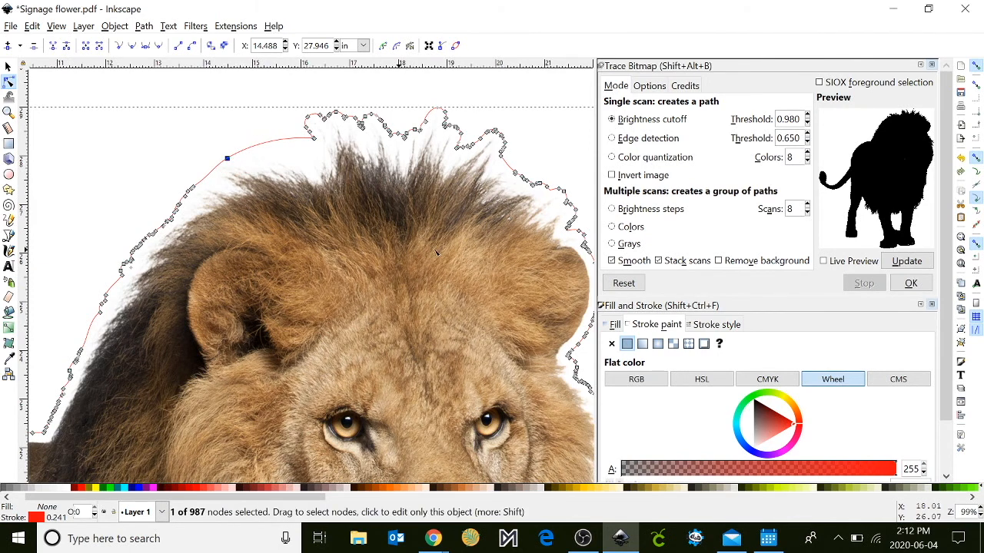
Set the lion outline's stroke width to 0.001 in.
left_click(716, 324)
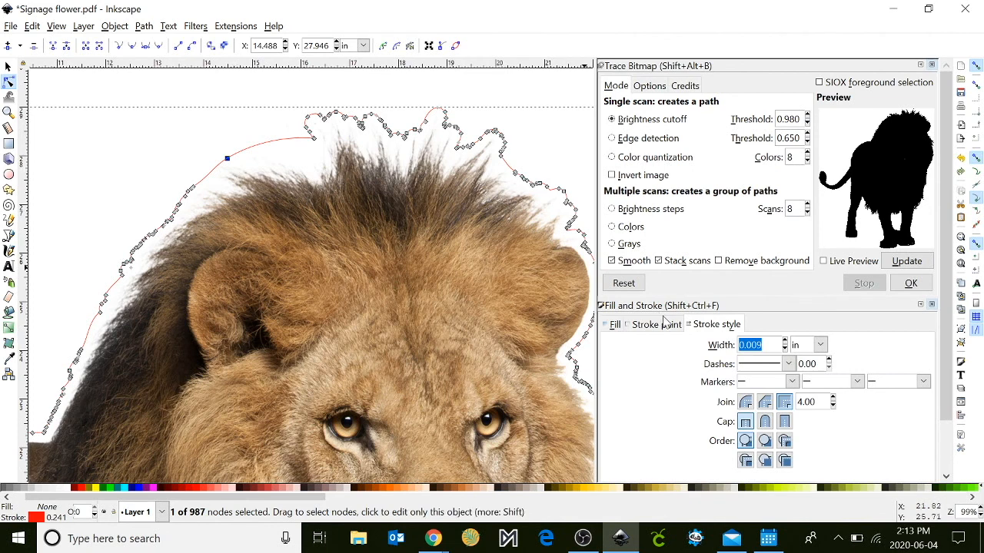
left_click(615, 324)
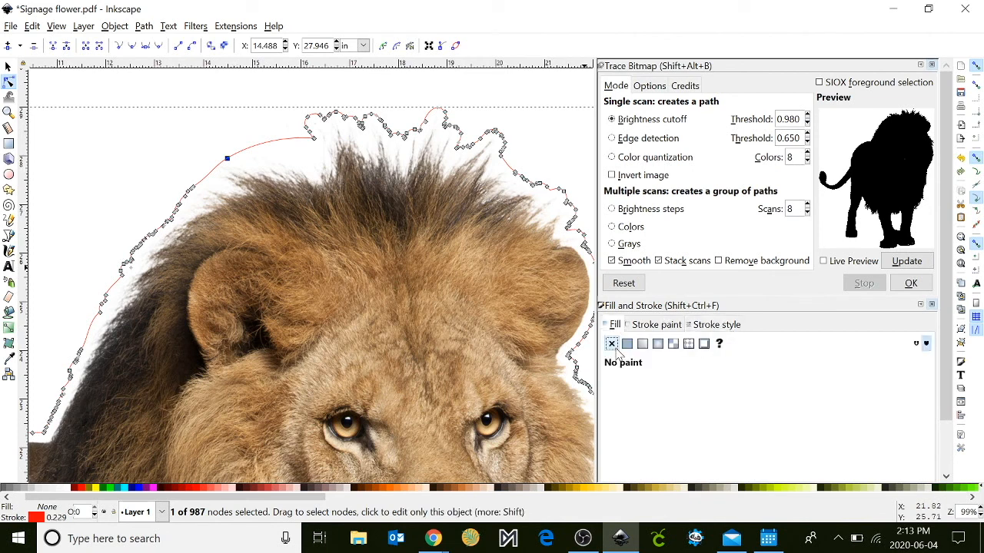
left_click(651, 331)
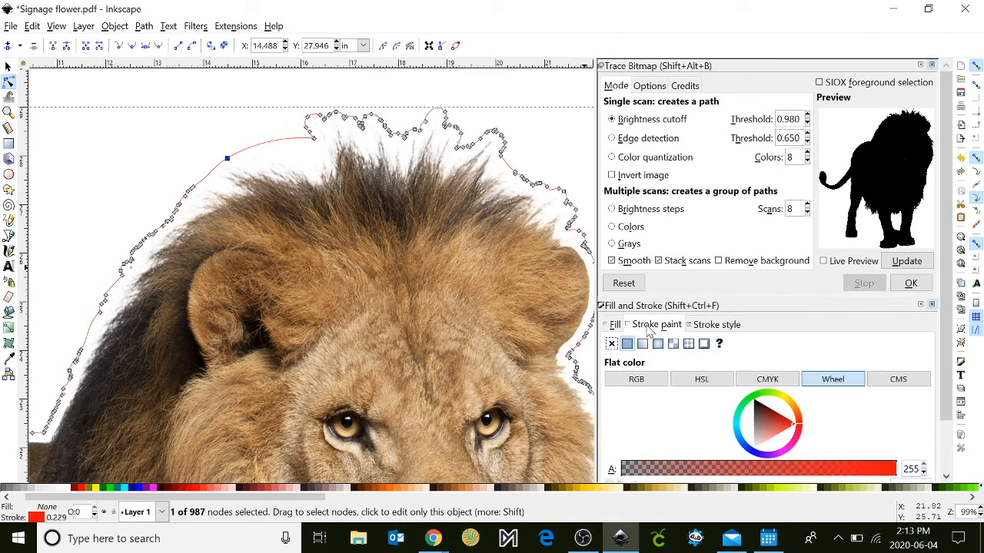
left_click(719, 326)
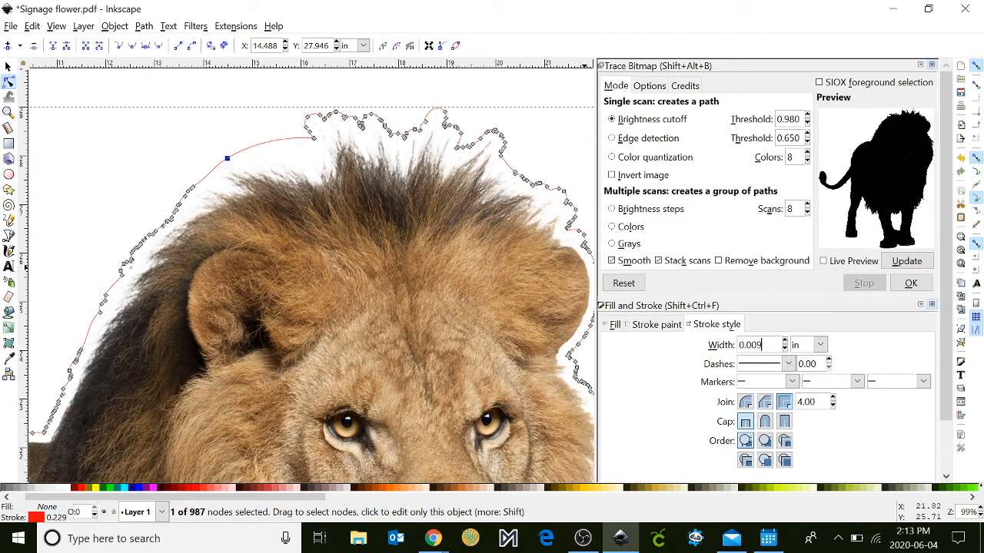
type("1")
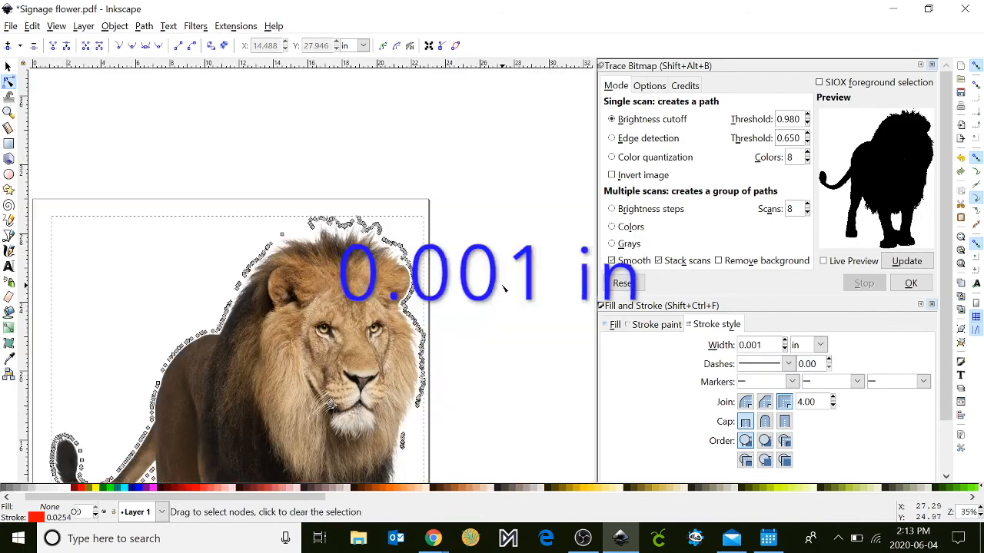
Select the lion image together with its cut outline and group them.
scroll(505, 289, "down", 4)
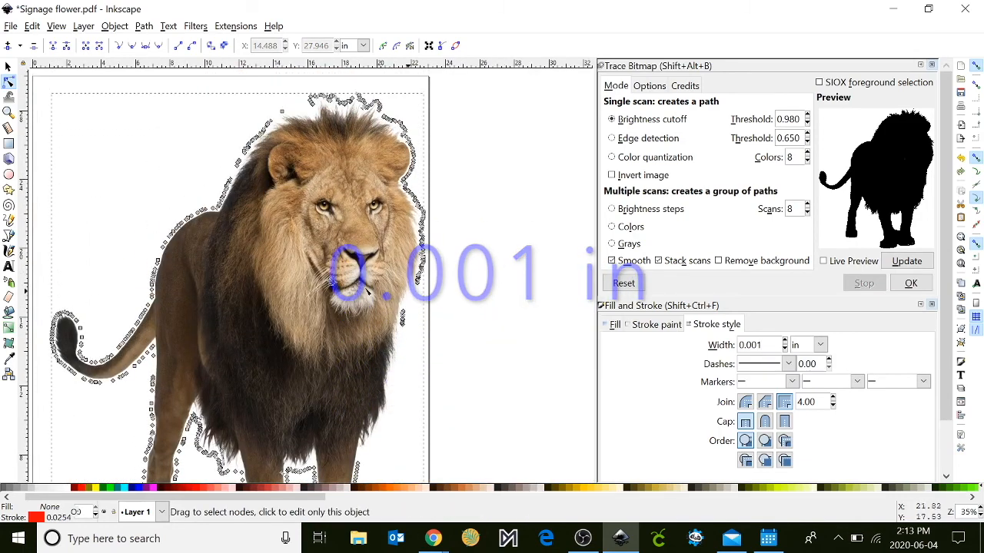
scroll(303, 260, "down", 2, "ctrl")
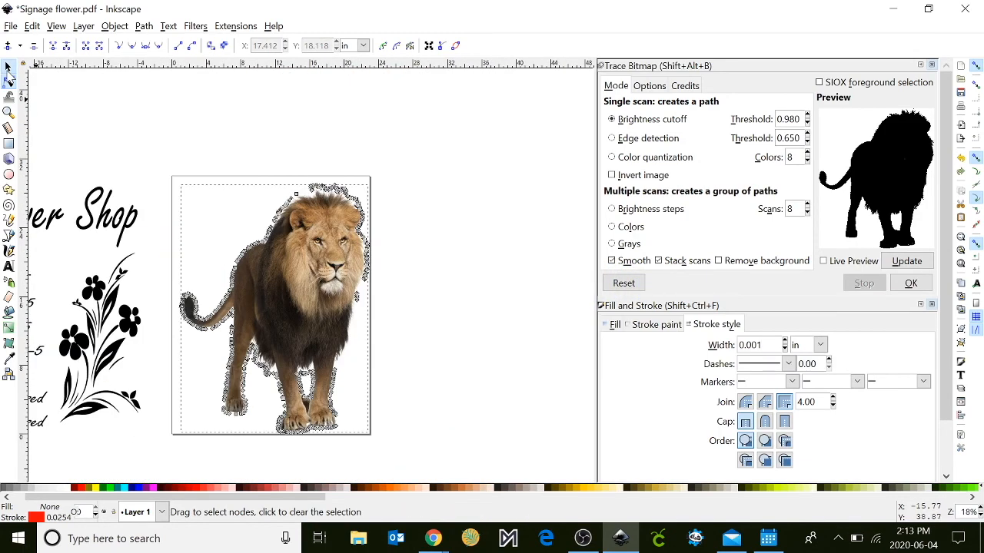
left_click(9, 69)
left_click_drag(152, 143, 397, 469)
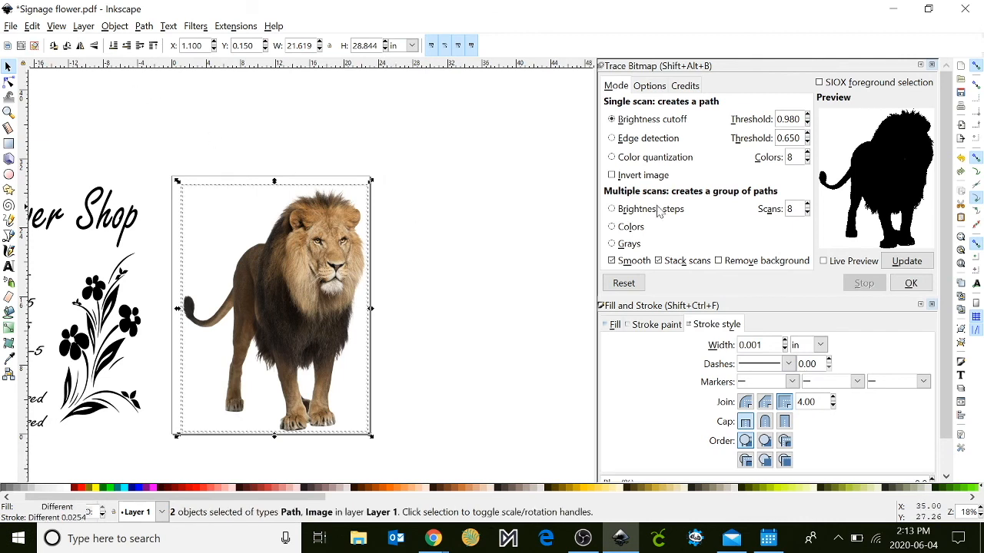
left_click(963, 329)
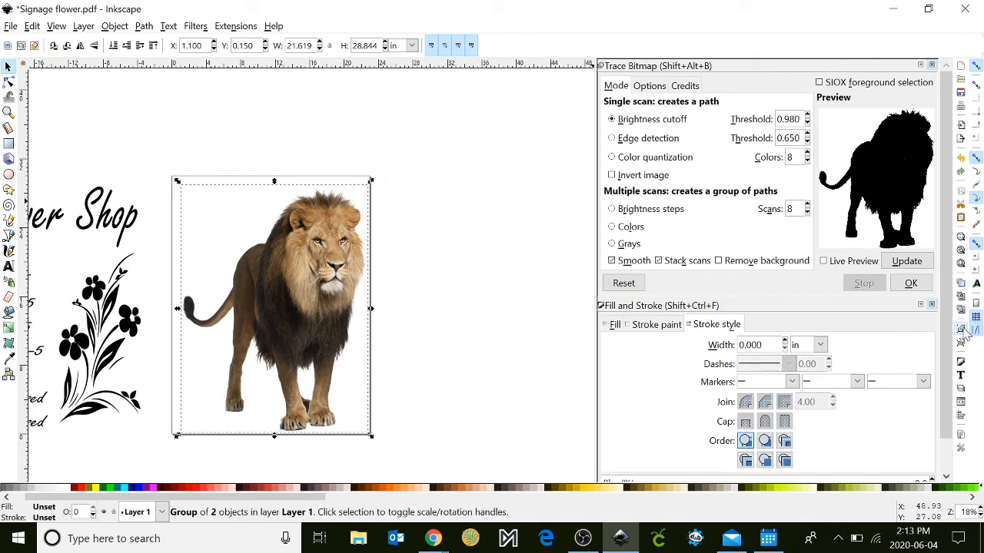
Save the document to the desktop as an Inkscape SVG named Lion.
left_click(11, 26)
left_click(58, 131)
type("Lion")
left_click(512, 309)
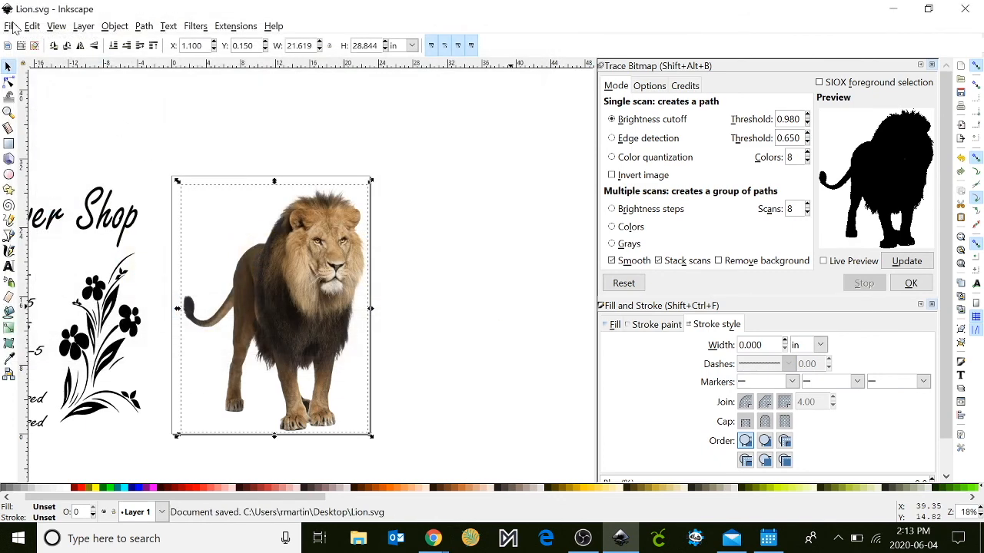
Save the document also as a Portable Document Format file named Lion, using PDF 1.5 and the document's page size.
left_click(11, 26)
left_click(10, 26)
left_click(10, 26)
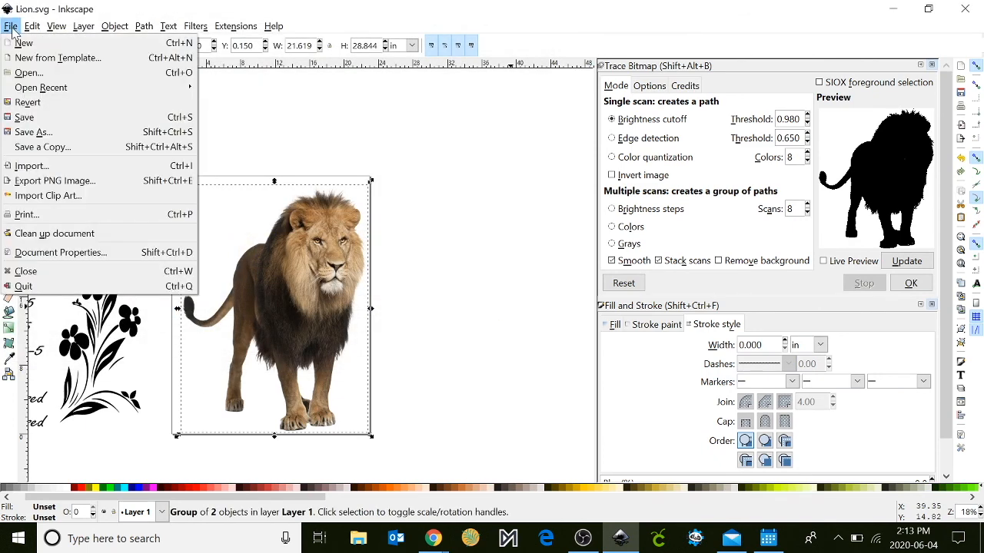
left_click(57, 129)
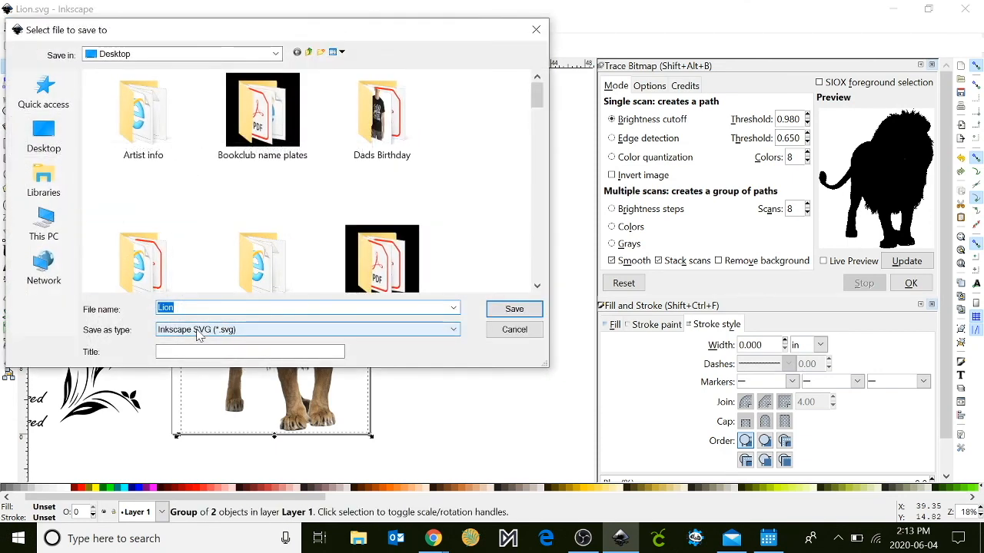
left_click(198, 333)
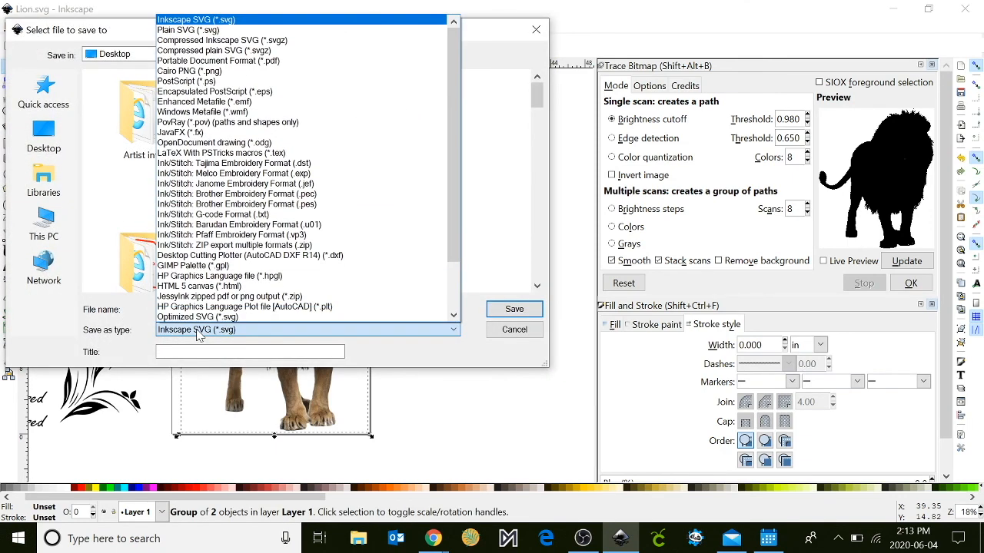
left_click(289, 63)
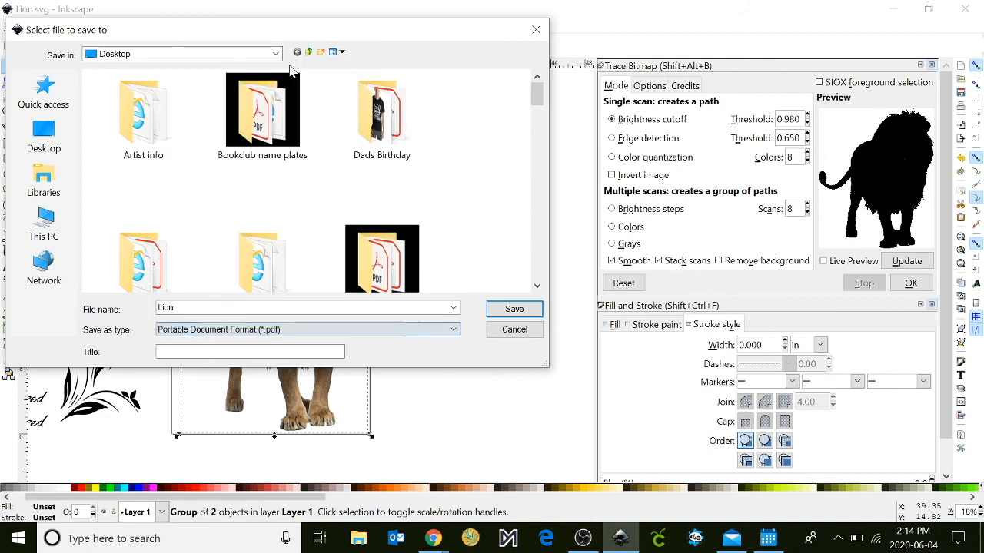
left_click(517, 310)
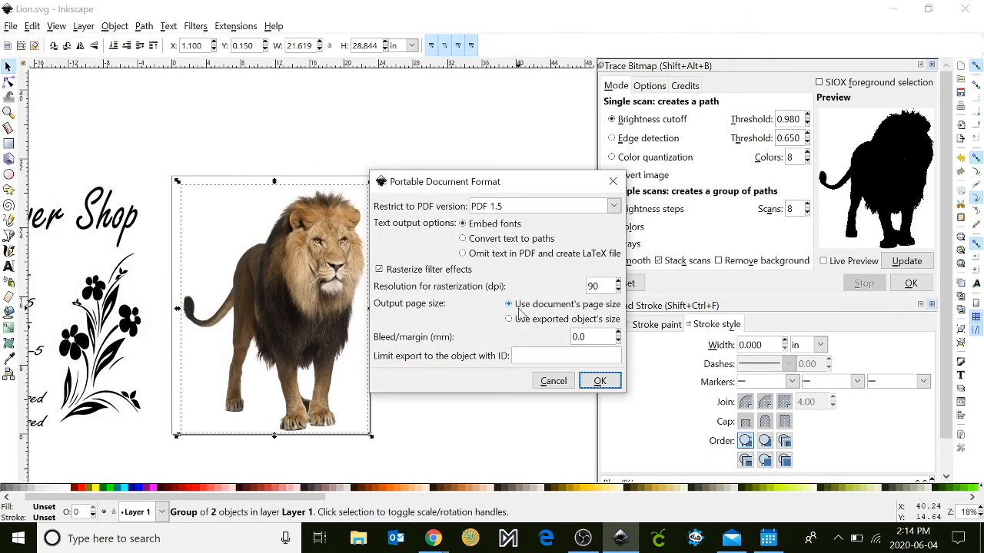
left_click(613, 382)
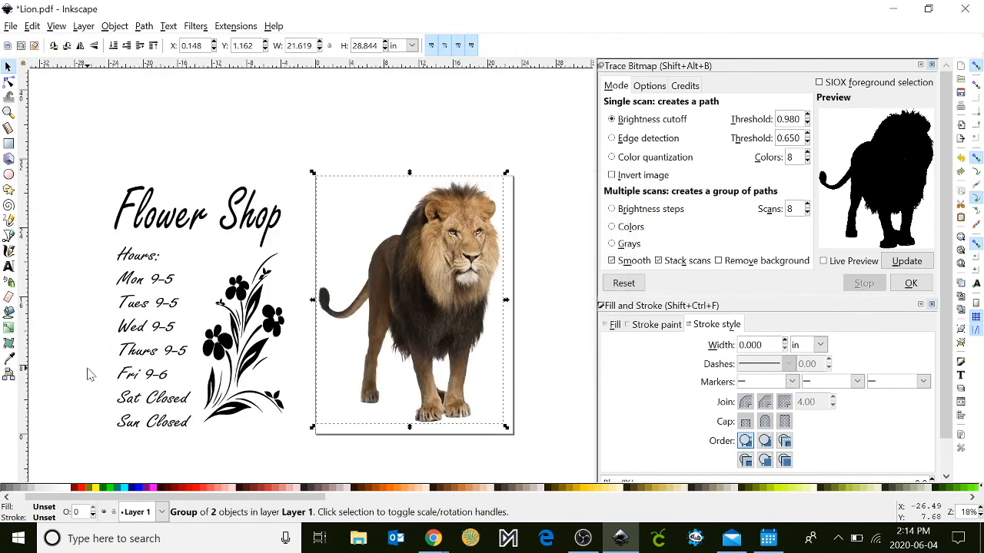